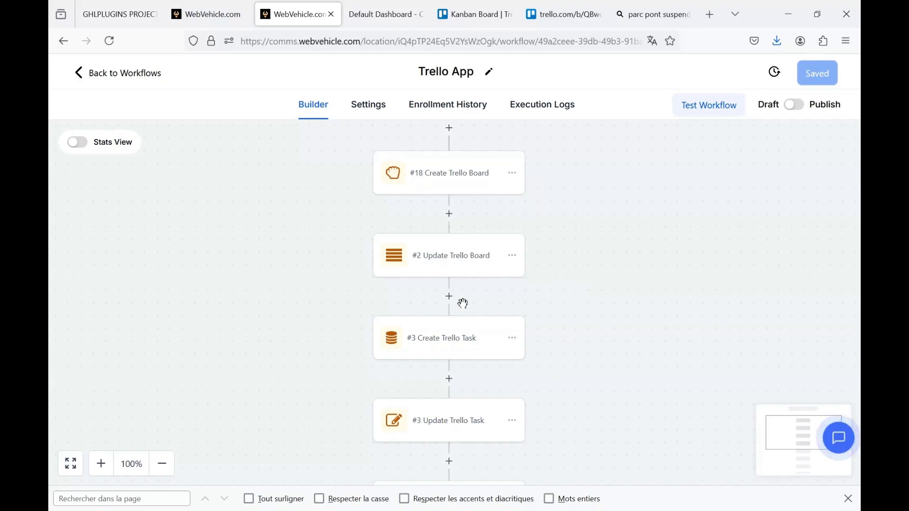
Examine the sequence of Trello actions in the Trello App workflow, from the Contact Tag trigger to the end
{"action": "scroll", "coordinate": [464, 305], "scroll_direction": "down", "scroll_amount": 1}
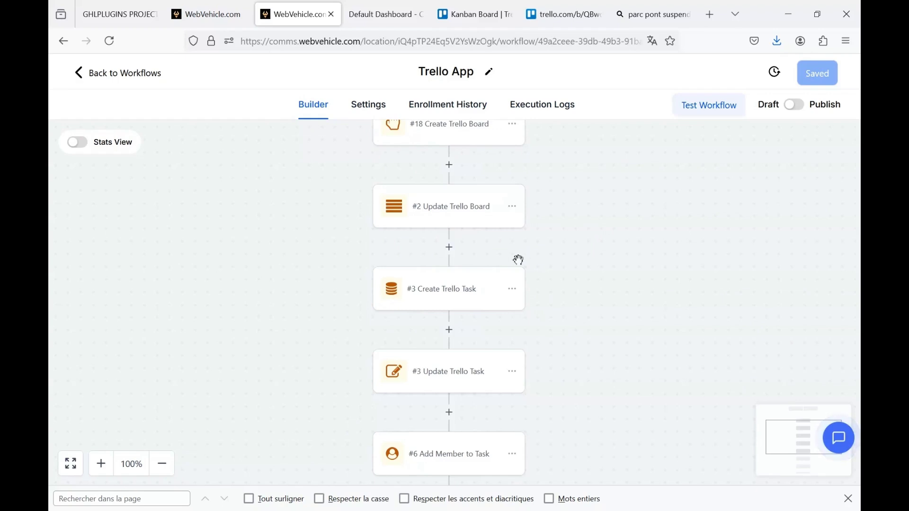
{"action": "scroll", "coordinate": [517, 260], "scroll_direction": "up", "scroll_amount": 2}
{"action": "scroll", "coordinate": [505, 338], "scroll_direction": "up", "scroll_amount": 2}
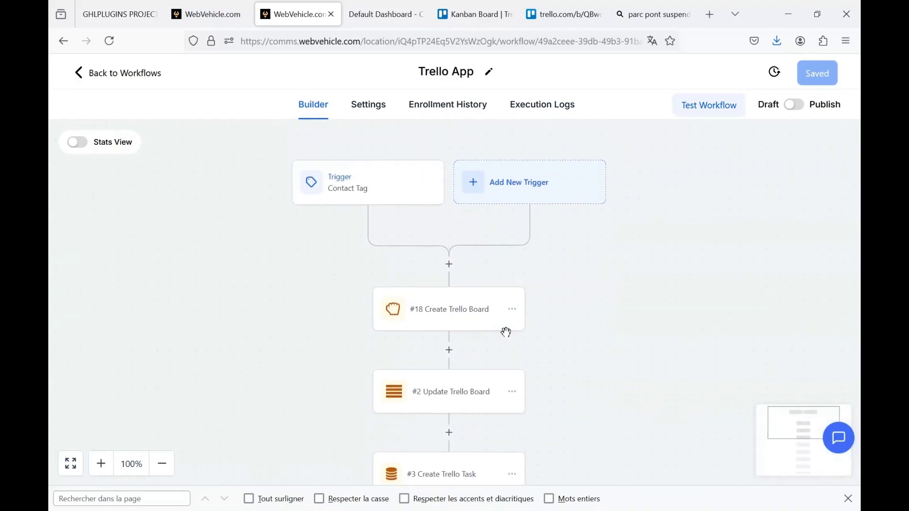
{"action": "scroll", "coordinate": [507, 340], "scroll_direction": "down", "scroll_amount": 2}
{"action": "scroll", "coordinate": [506, 332], "scroll_direction": "down", "scroll_amount": 1}
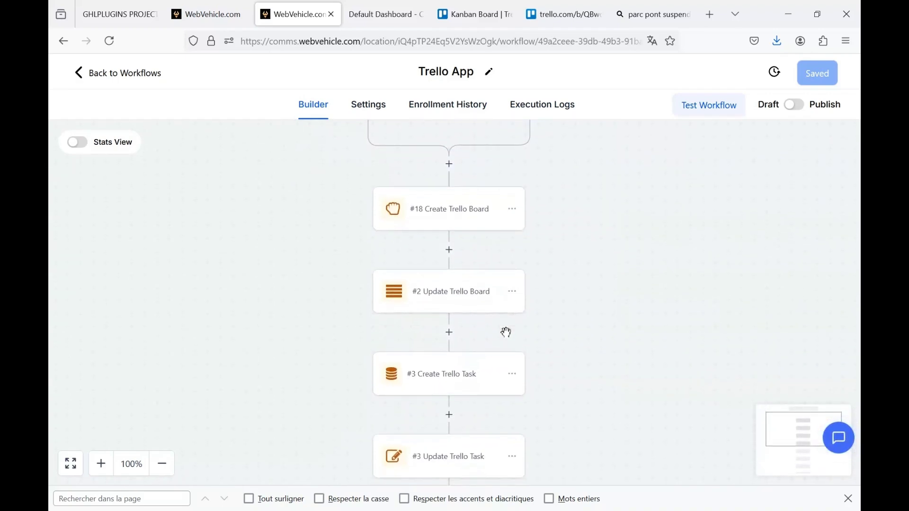
{"action": "scroll", "coordinate": [507, 332], "scroll_direction": "down", "scroll_amount": 1}
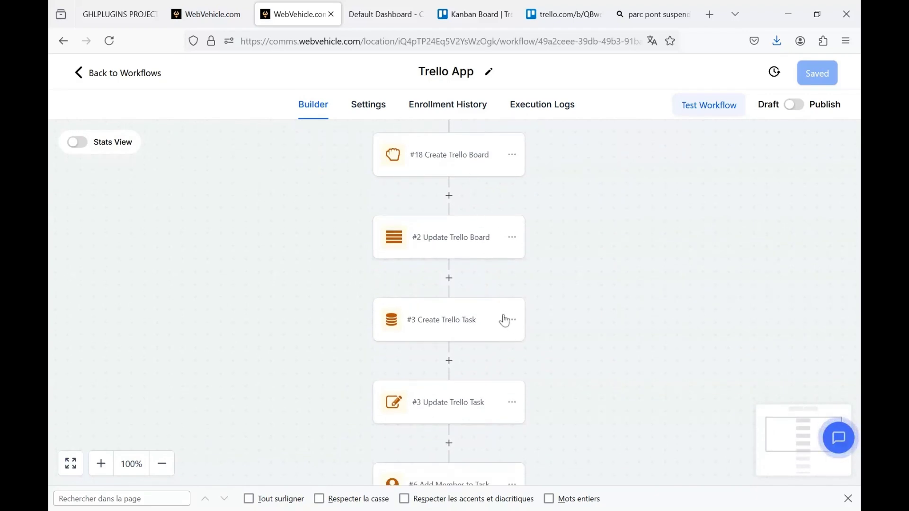
{"action": "scroll", "coordinate": [514, 326], "scroll_direction": "down", "scroll_amount": 2}
{"action": "scroll", "coordinate": [516, 324], "scroll_direction": "down", "scroll_amount": 3}
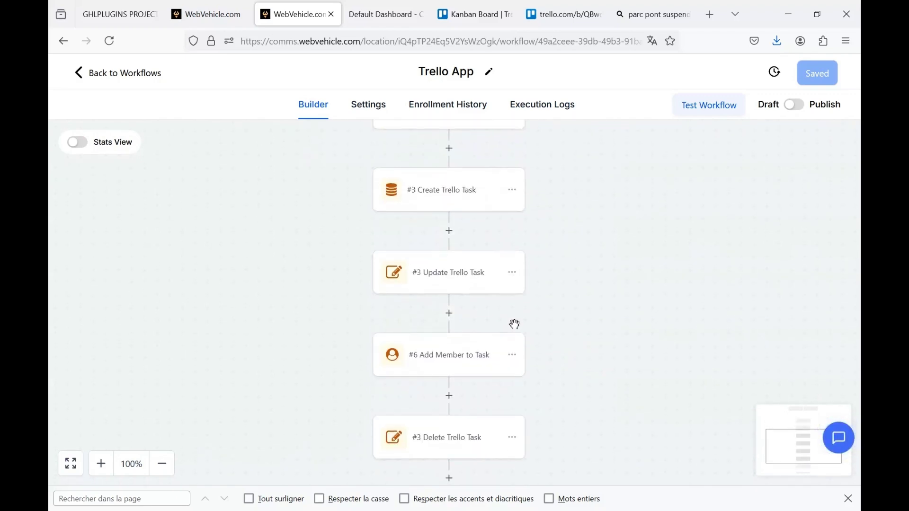
{"action": "scroll", "coordinate": [516, 325], "scroll_direction": "down", "scroll_amount": 3}
{"action": "scroll", "coordinate": [516, 325], "scroll_direction": "down", "scroll_amount": 1}
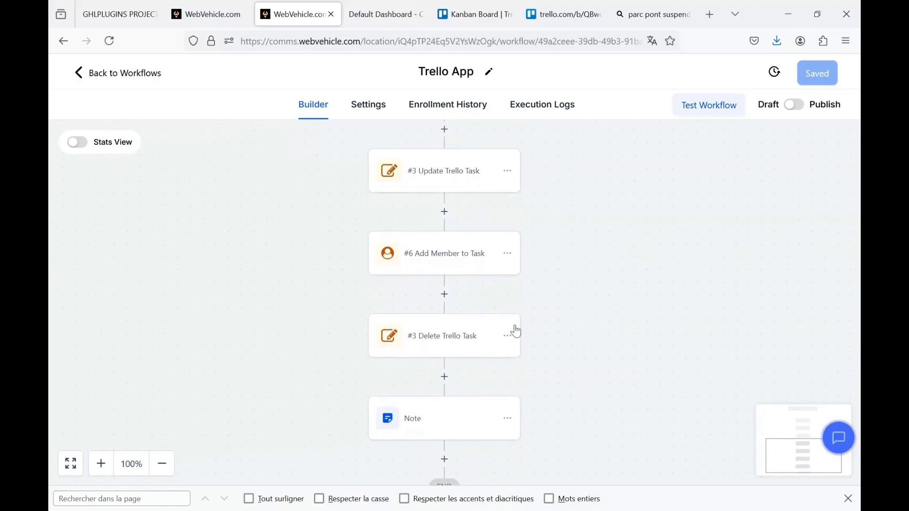
{"action": "scroll", "coordinate": [600, 292], "scroll_direction": "down", "scroll_amount": 2}
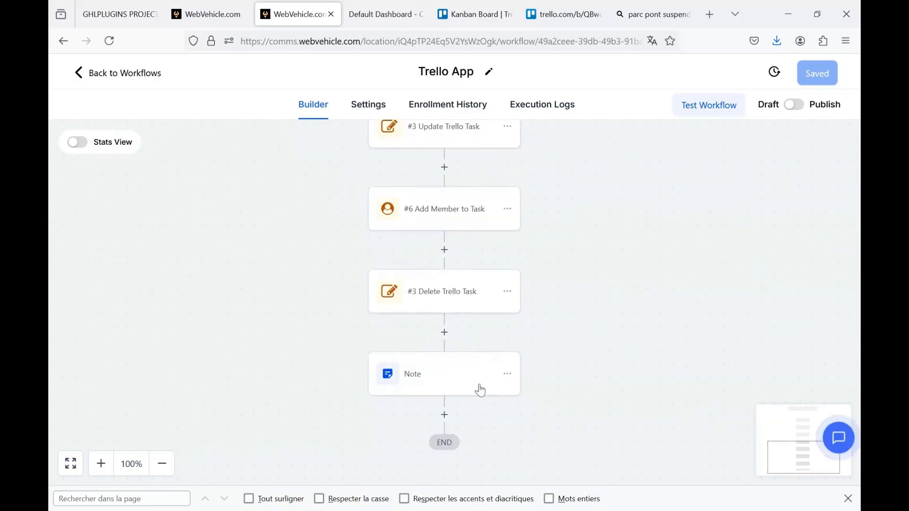
{"action": "scroll", "coordinate": [567, 296], "scroll_direction": "up", "scroll_amount": 10}
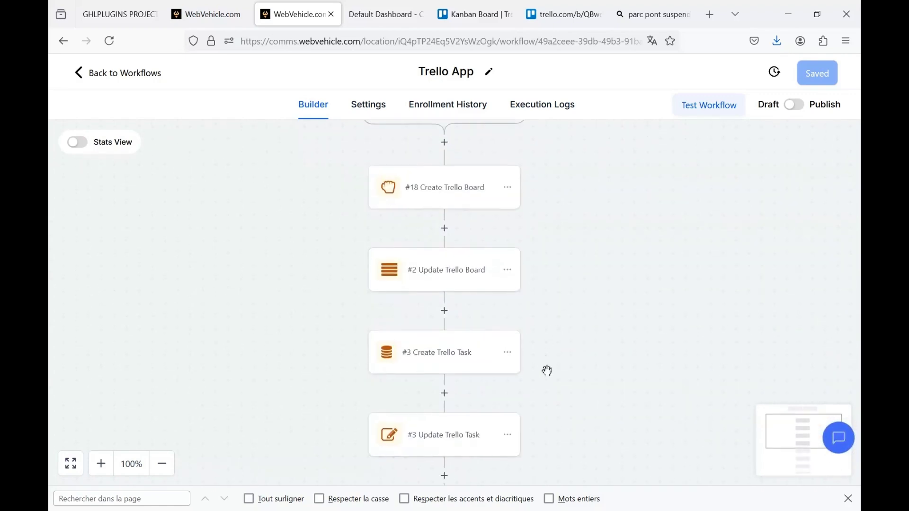
Open the Create Trello Board action, check its board name setting, and close it without changes
{"action": "left_click", "coordinate": [453, 280]}
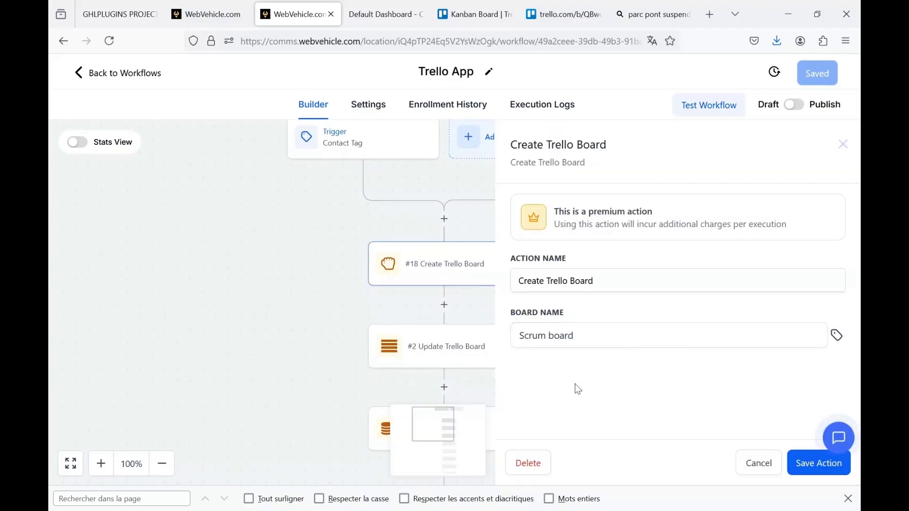
{"action": "left_click", "coordinate": [595, 341]}
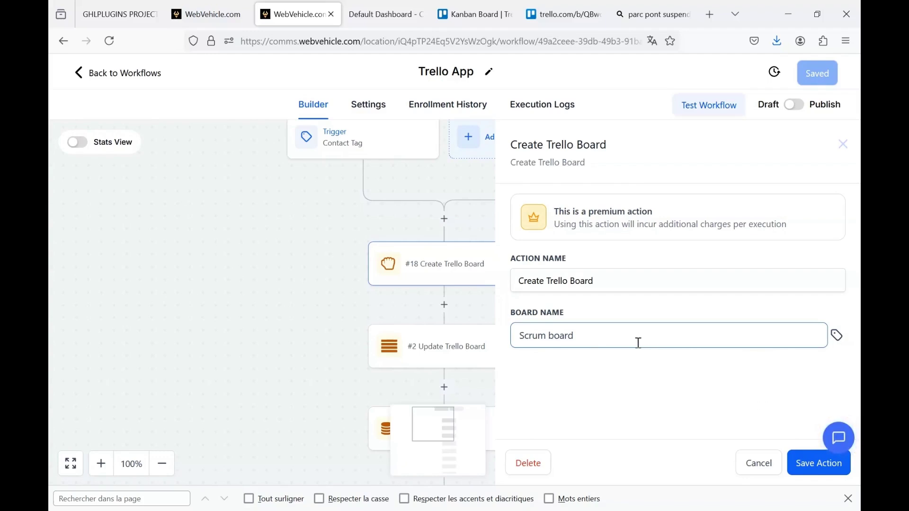
{"action": "left_click", "coordinate": [630, 377]}
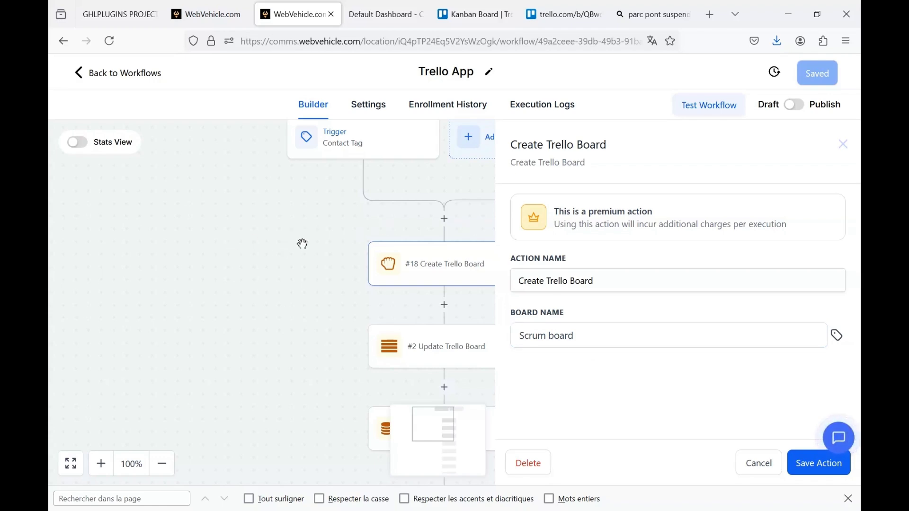
{"action": "left_click", "coordinate": [270, 258]}
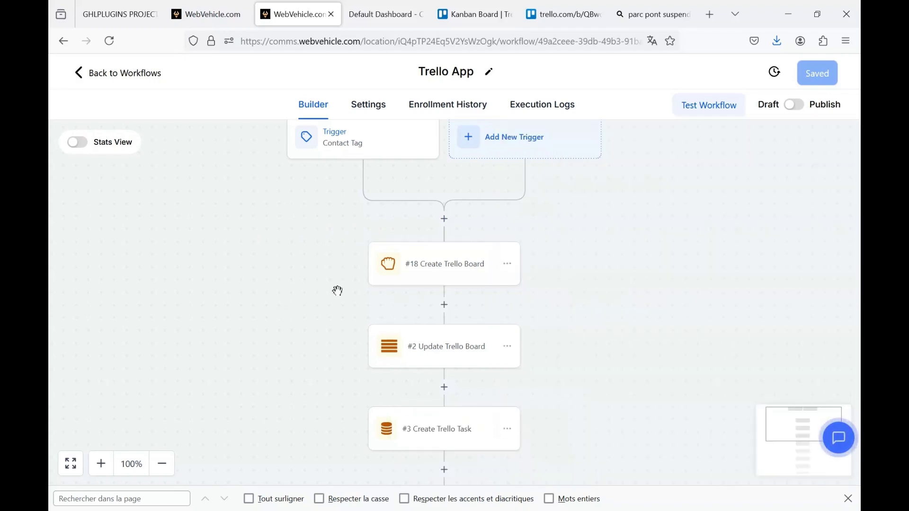
Open the Update Trello Board action and review its board ID, name, description and closed settings
{"action": "scroll", "coordinate": [469, 286], "scroll_direction": "down", "scroll_amount": 2}
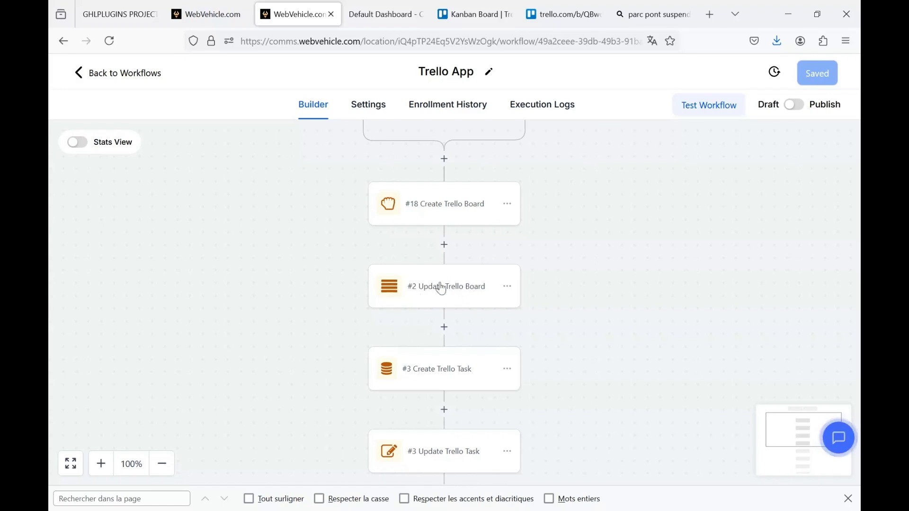
{"action": "left_click", "coordinate": [478, 294]}
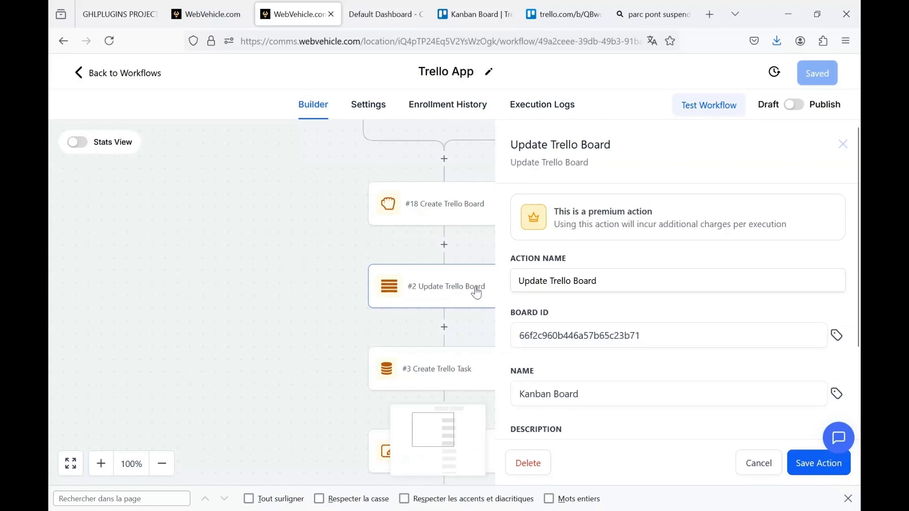
{"action": "left_click", "coordinate": [632, 338]}
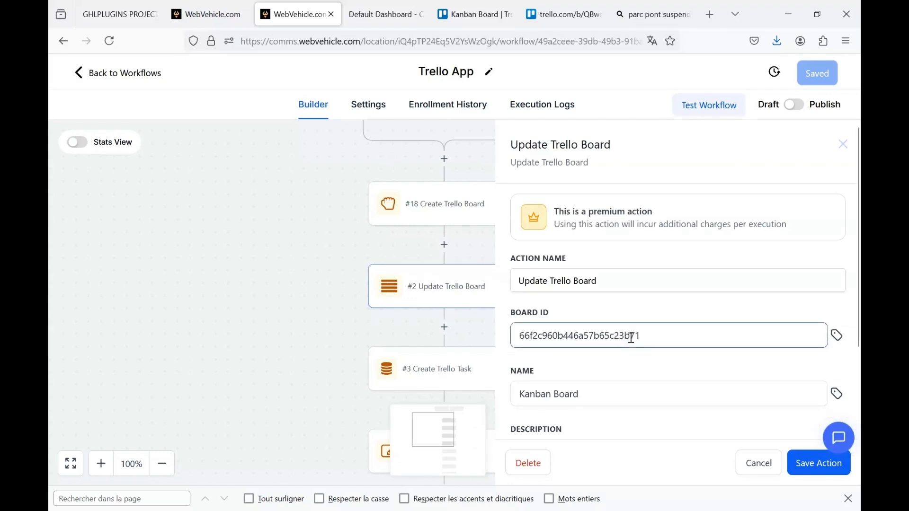
{"action": "scroll", "coordinate": [632, 338], "scroll_direction": "down", "scroll_amount": 3}
{"action": "left_click", "coordinate": [633, 339]}
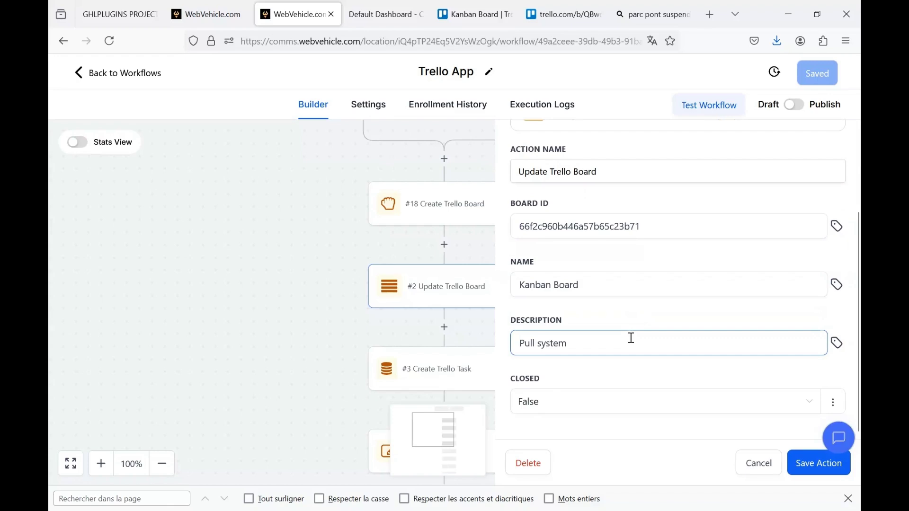
{"action": "scroll", "coordinate": [632, 338], "scroll_direction": "up", "scroll_amount": 1}
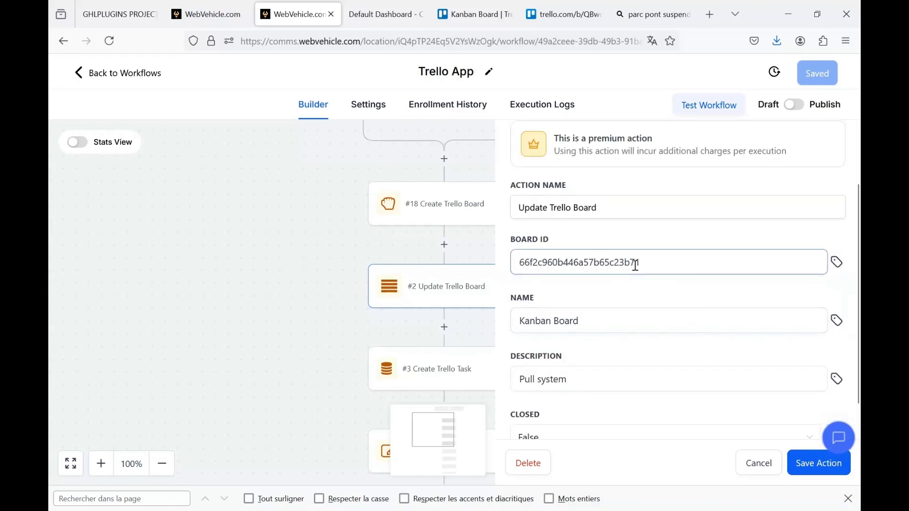
{"action": "scroll", "coordinate": [626, 325], "scroll_direction": "down", "scroll_amount": 1}
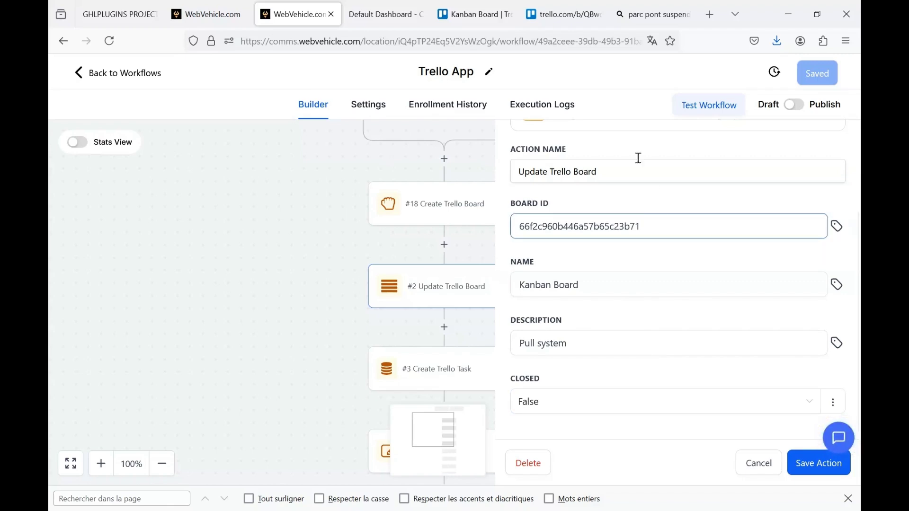
Switch to the Kanban Board in Trello, open its JSON export and search it for "kan" to locate the board ID
{"action": "left_click", "coordinate": [471, 14]}
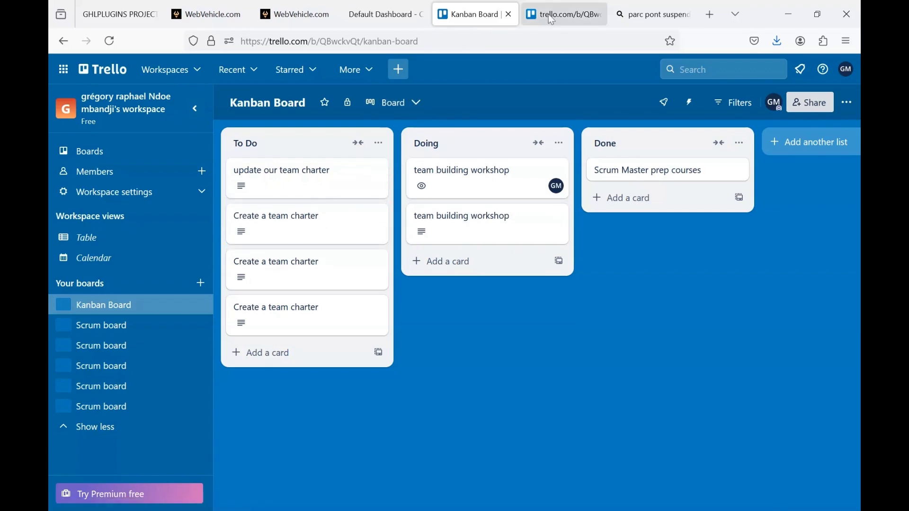
{"action": "left_click", "coordinate": [568, 15]}
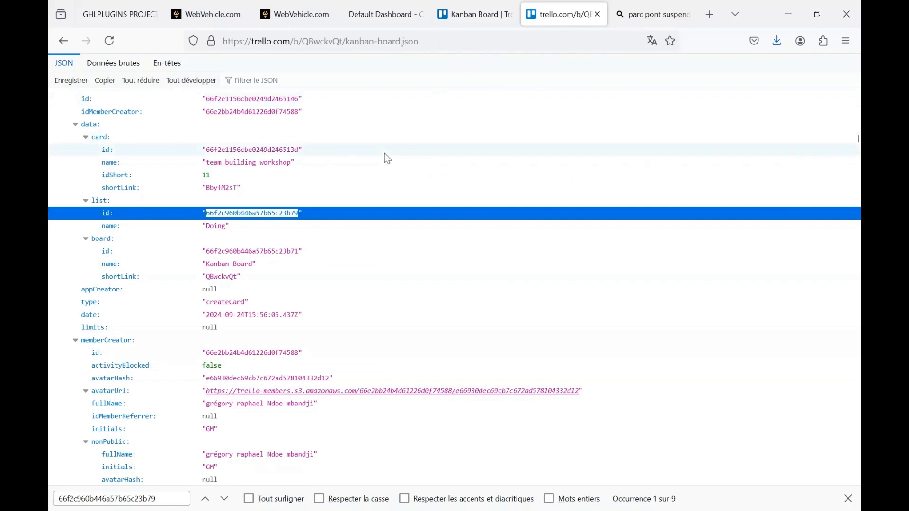
{"action": "scroll", "coordinate": [439, 280], "scroll_direction": "down", "scroll_amount": 3}
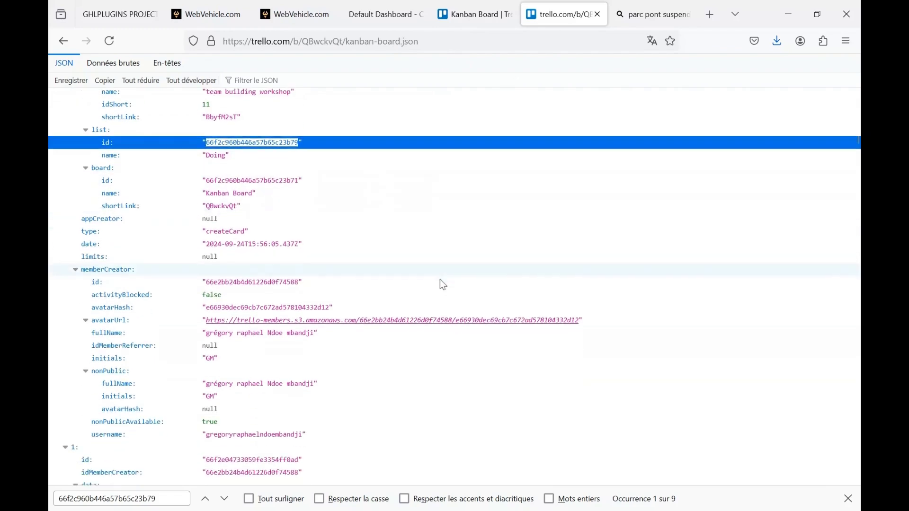
{"action": "scroll", "coordinate": [303, 365], "scroll_direction": "down", "scroll_amount": 1}
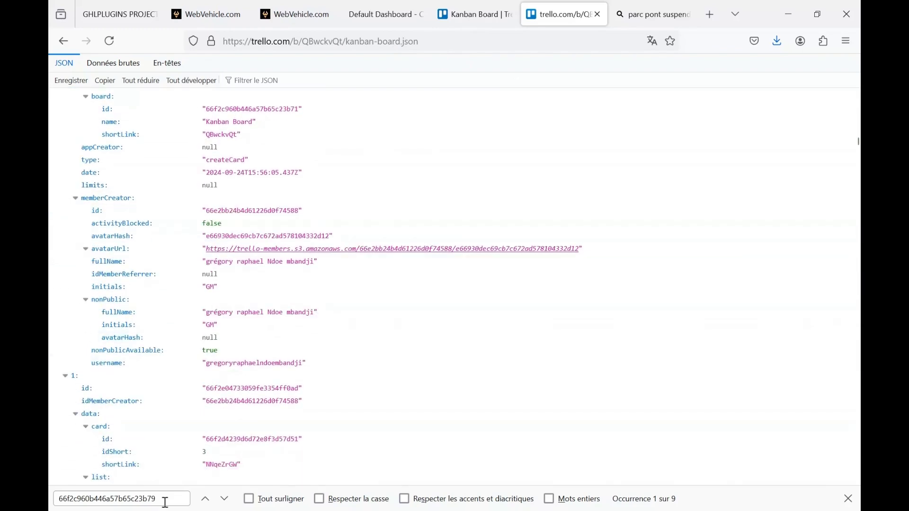
{"action": "key", "text": "ctrl+a"}
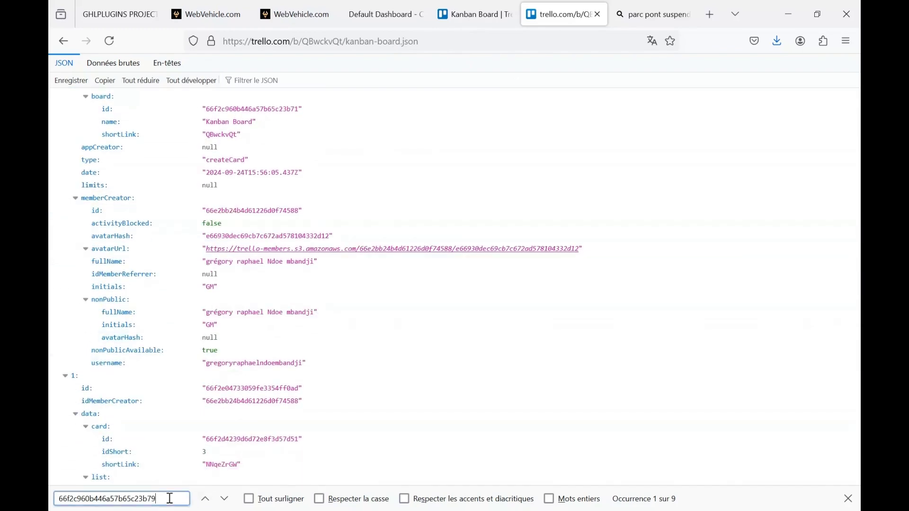
{"action": "key", "text": "BackSpace"}
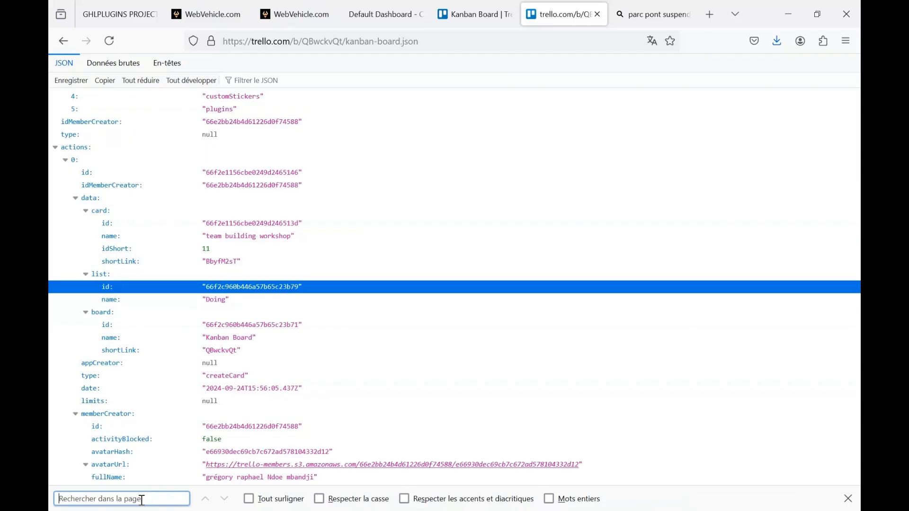
{"action": "type", "text": "kan"}
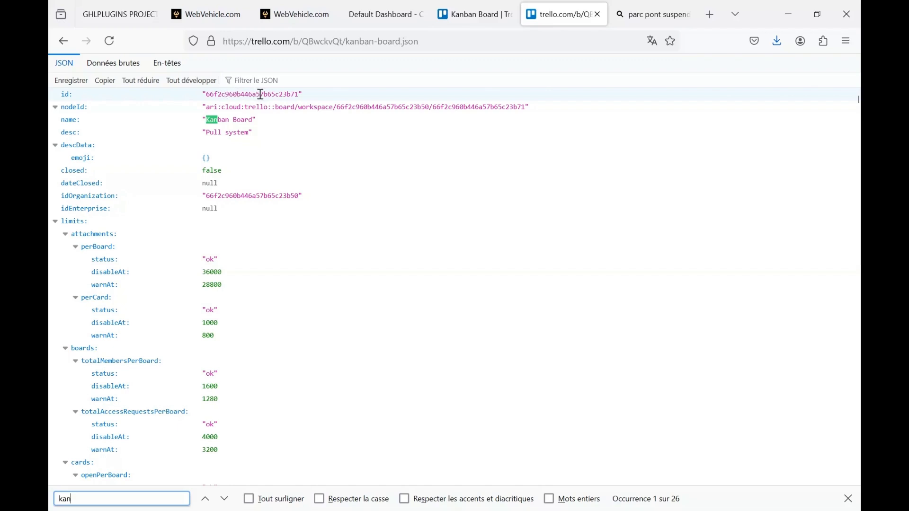
Return to the workflow and check the Update Trello Board action's name, description and closed settings
{"action": "left_click", "coordinate": [301, 15]}
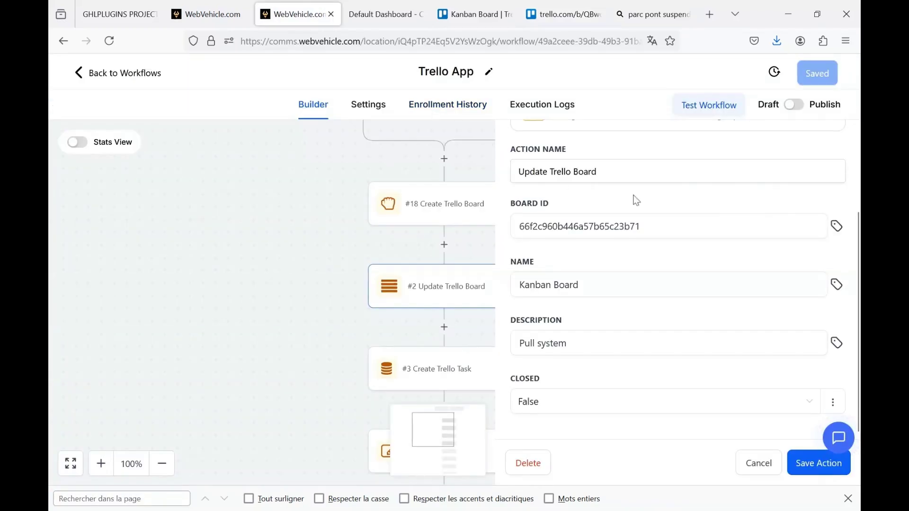
{"action": "left_click", "coordinate": [572, 293]}
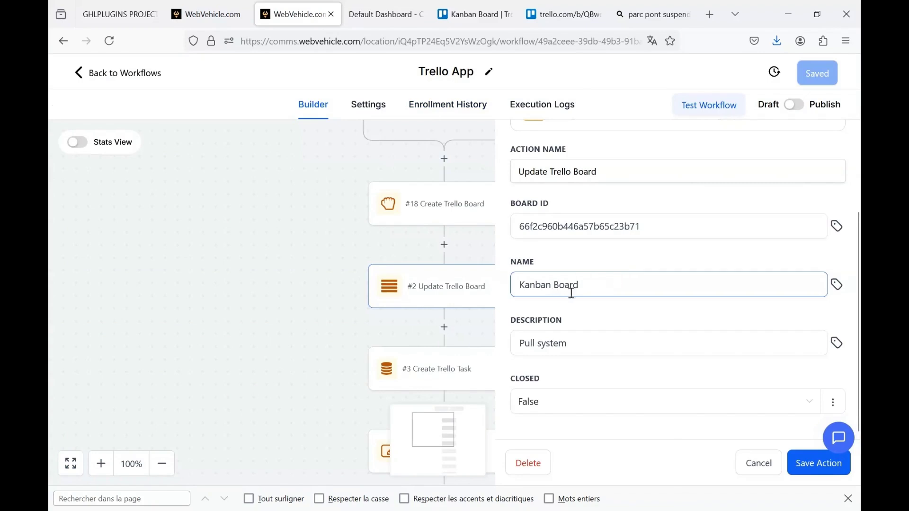
{"action": "left_click", "coordinate": [603, 337]}
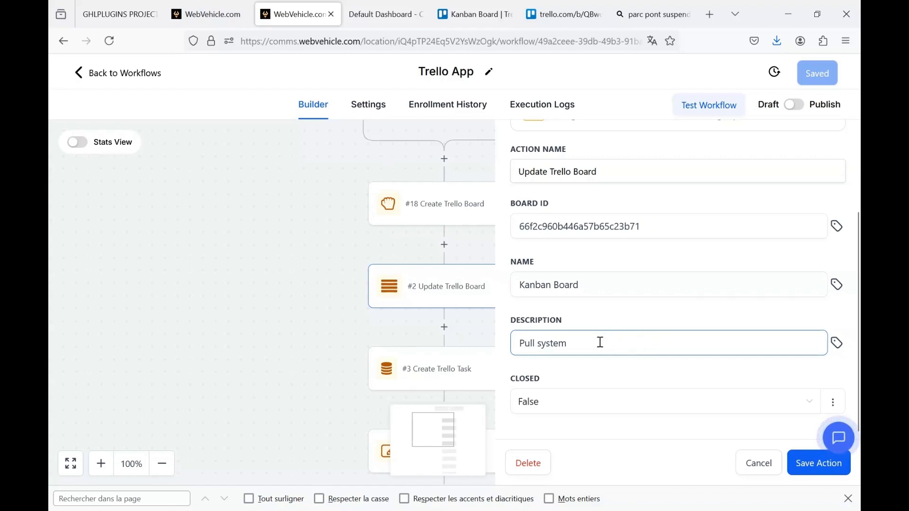
{"action": "left_click", "coordinate": [652, 433]}
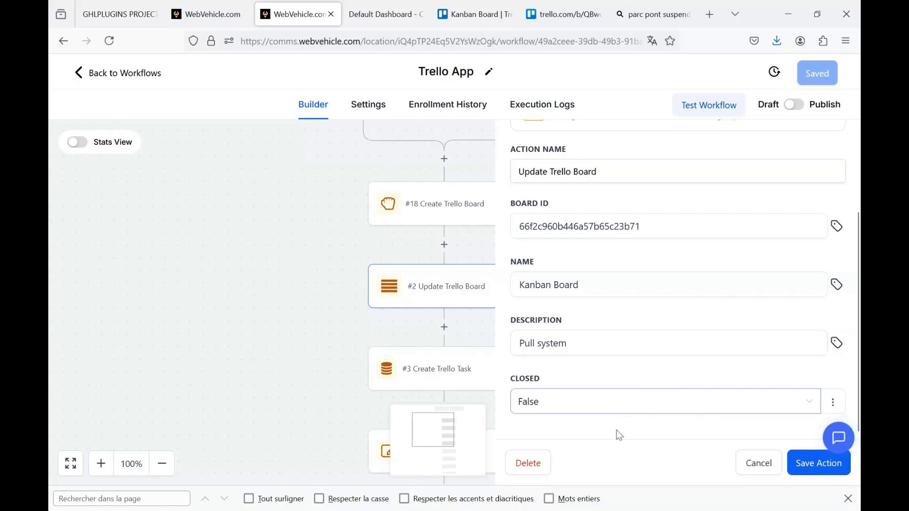
{"action": "left_click", "coordinate": [601, 283]}
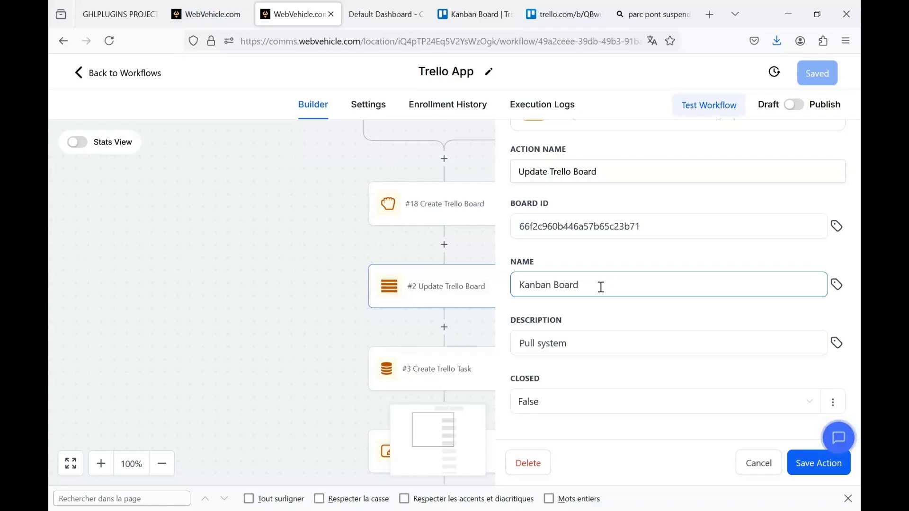
Compare the Update Trello Board action's name setting with the board title in Trello, closing the action without saving and returning to the workflow
{"action": "left_click", "coordinate": [474, 17]}
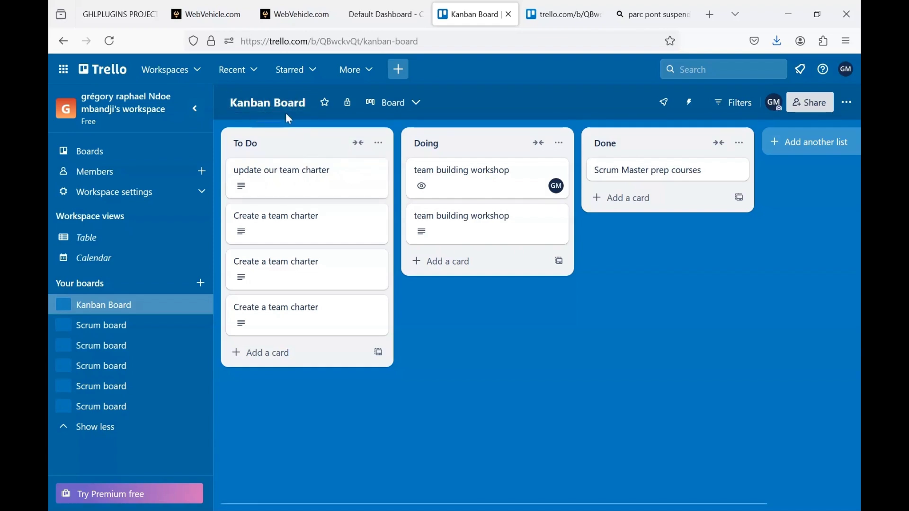
{"action": "left_click", "coordinate": [293, 14]}
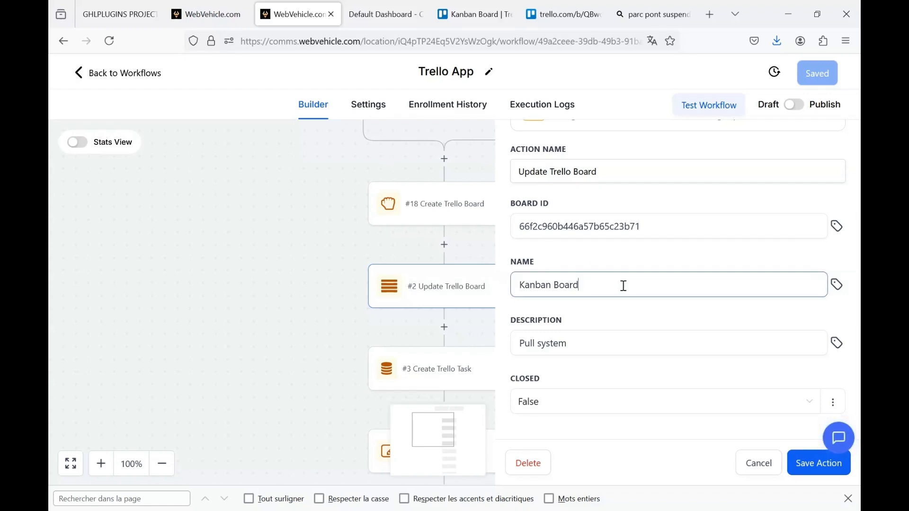
{"action": "type", "text": "1"}
{"action": "left_click", "coordinate": [298, 303]}
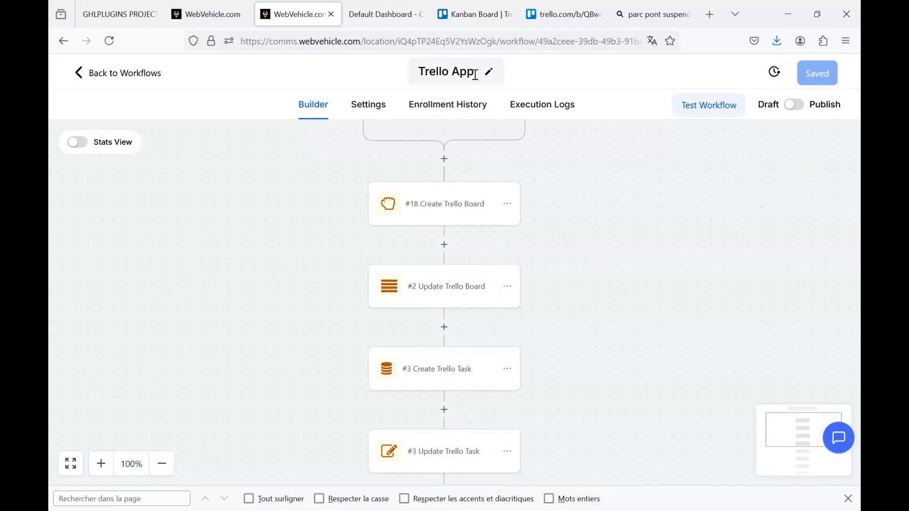
{"action": "left_click", "coordinate": [473, 14]}
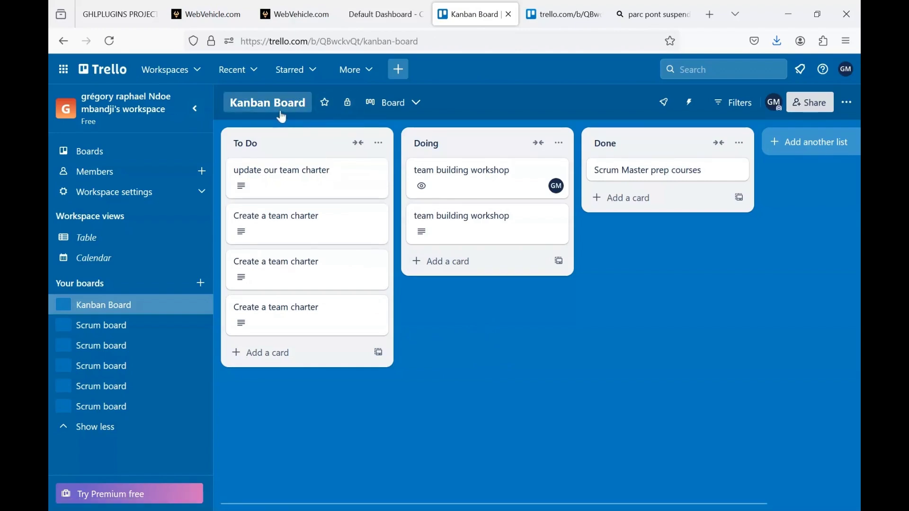
{"action": "left_click", "coordinate": [298, 14]}
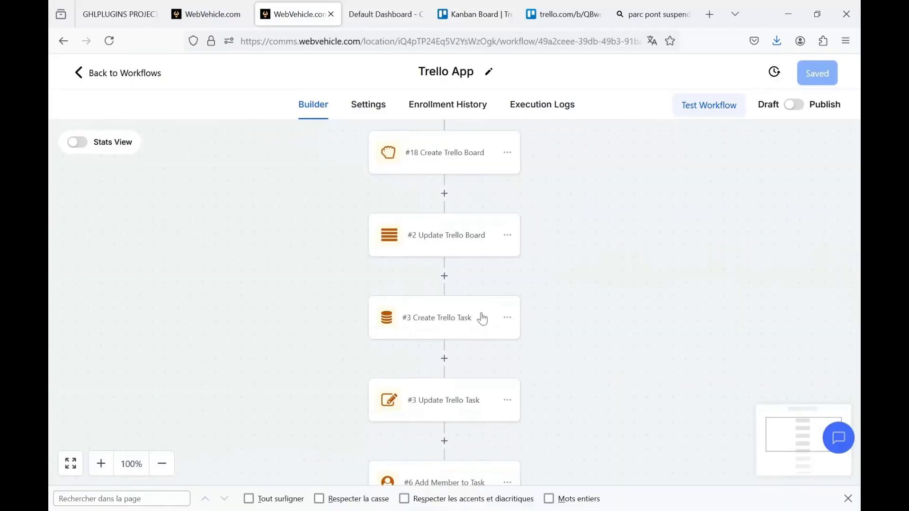
Open the Create Trello Task action and review its name, description and list ID settings
{"action": "left_click", "coordinate": [456, 324]}
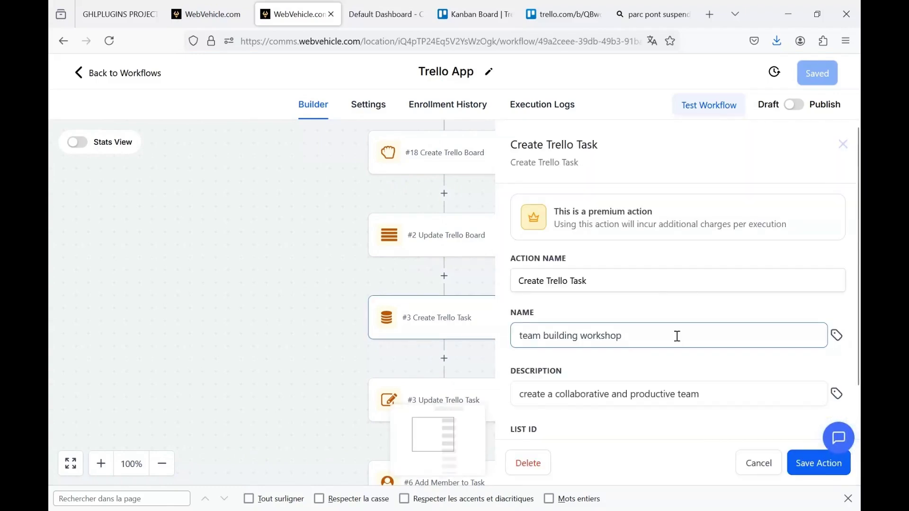
{"action": "scroll", "coordinate": [679, 337], "scroll_direction": "down", "scroll_amount": 2}
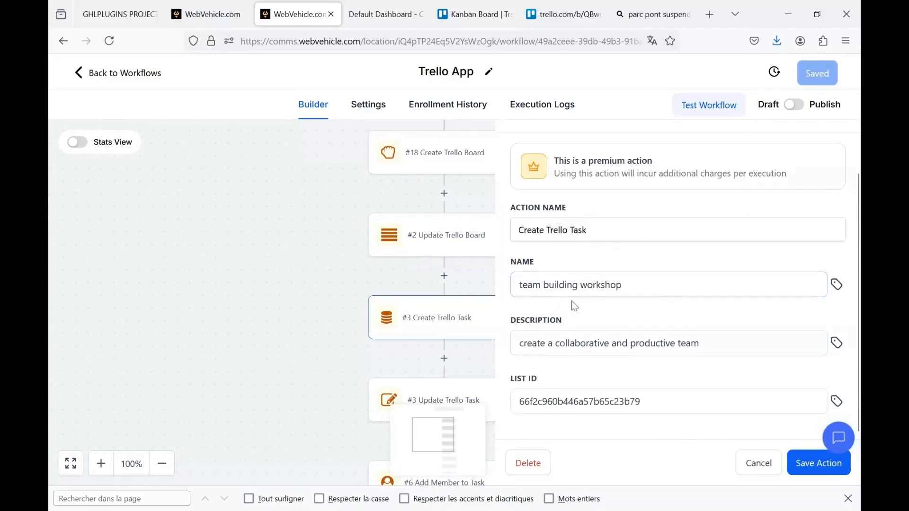
{"action": "left_click", "coordinate": [646, 282]}
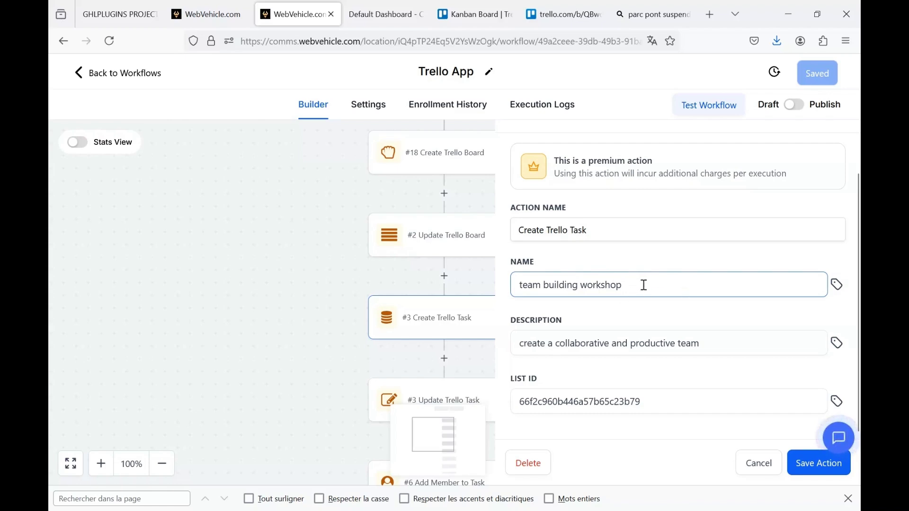
{"action": "left_click", "coordinate": [645, 334]}
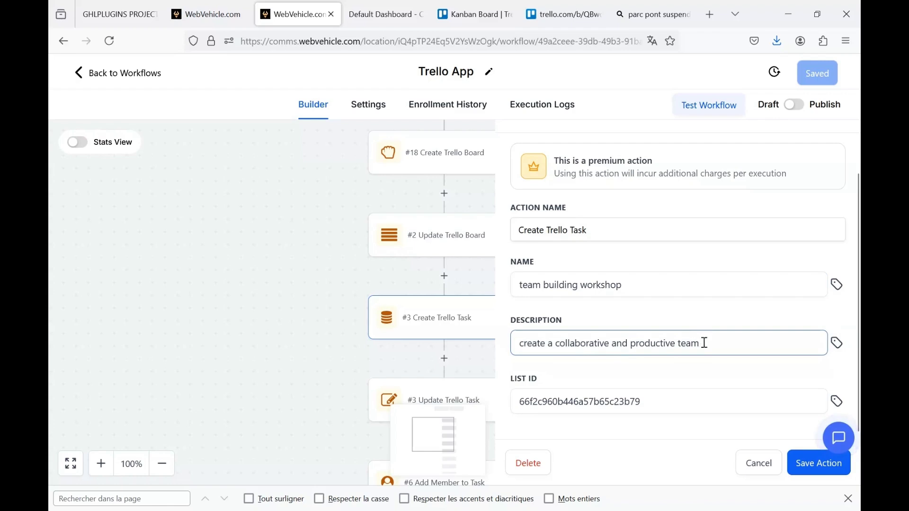
{"action": "left_click", "coordinate": [669, 370]}
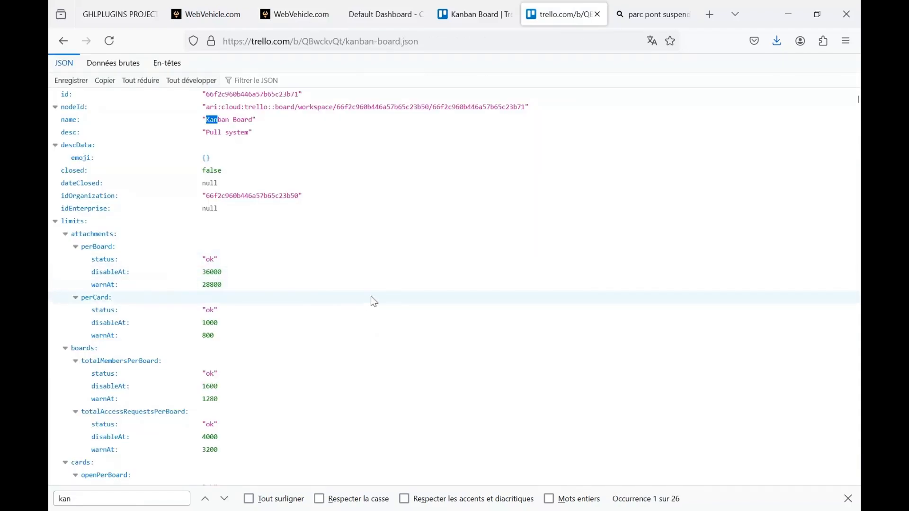
Search the Kanban Board's JSON export for "to d" to locate the list ID, returning to the workflow and closing the Create Trello Task action
{"action": "left_click", "coordinate": [120, 500]}
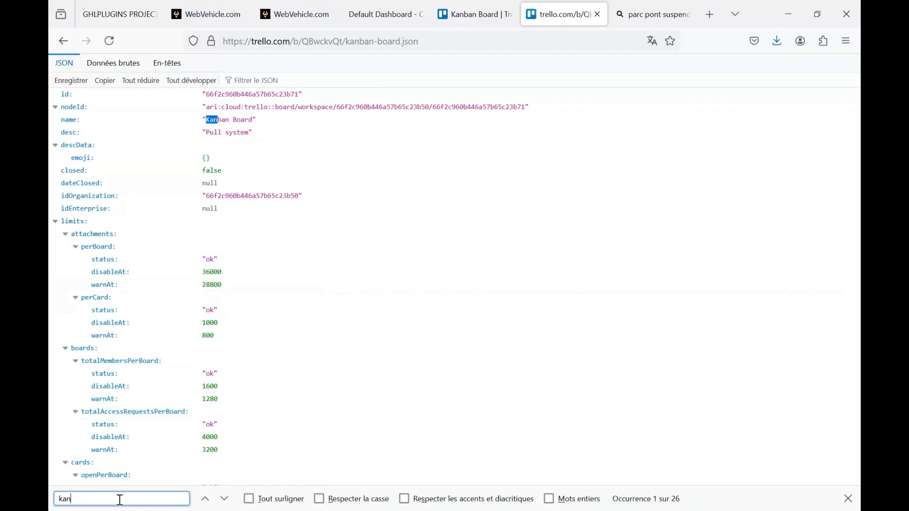
{"action": "key", "text": "BackSpace"}
{"action": "key", "text": "BackSpace"}
{"action": "key", "text": "BackSpace"}
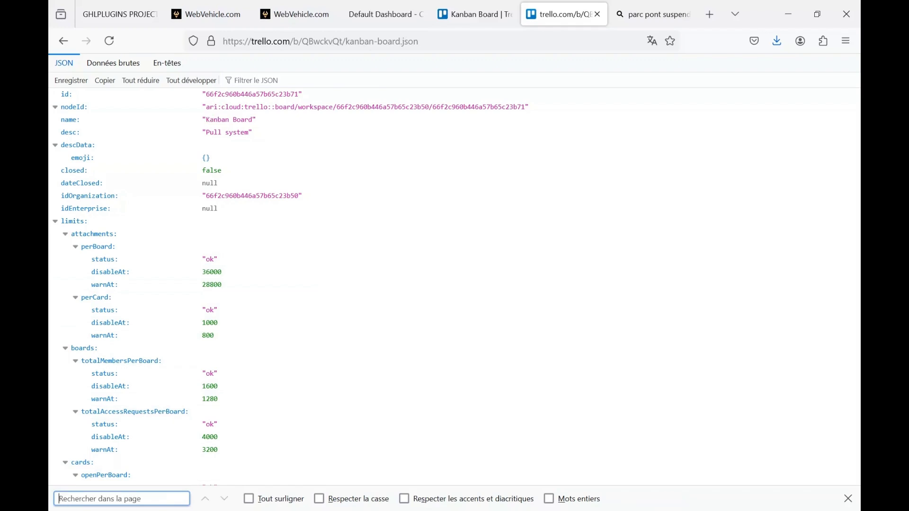
{"action": "type", "text": "to d"}
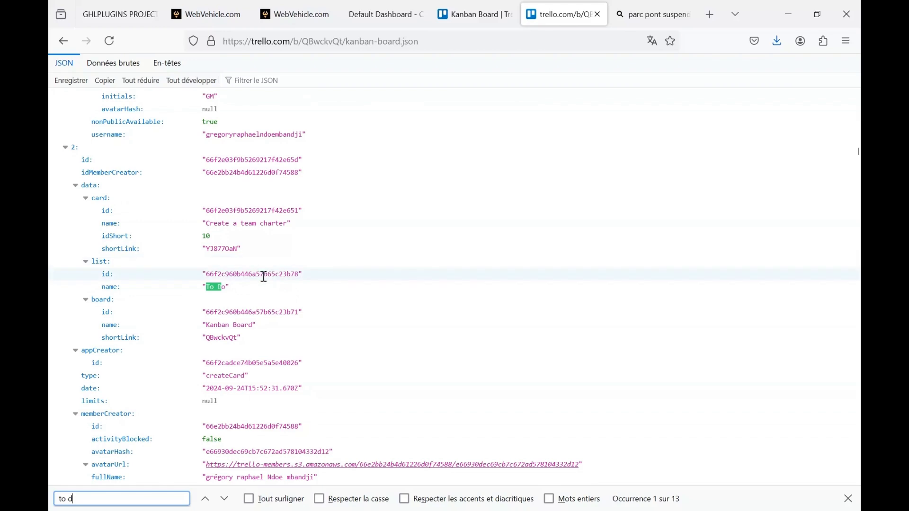
{"action": "left_click", "coordinate": [296, 14]}
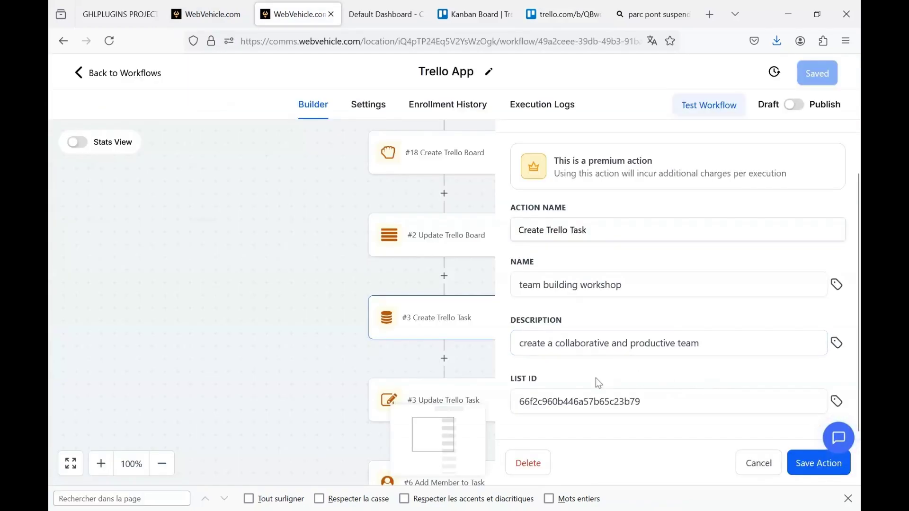
{"action": "left_click", "coordinate": [402, 357]}
Open the Update Trello Task action and review its list ID, name, description, closed status and card settings
{"action": "scroll", "coordinate": [402, 357], "scroll_direction": "down", "scroll_amount": 2}
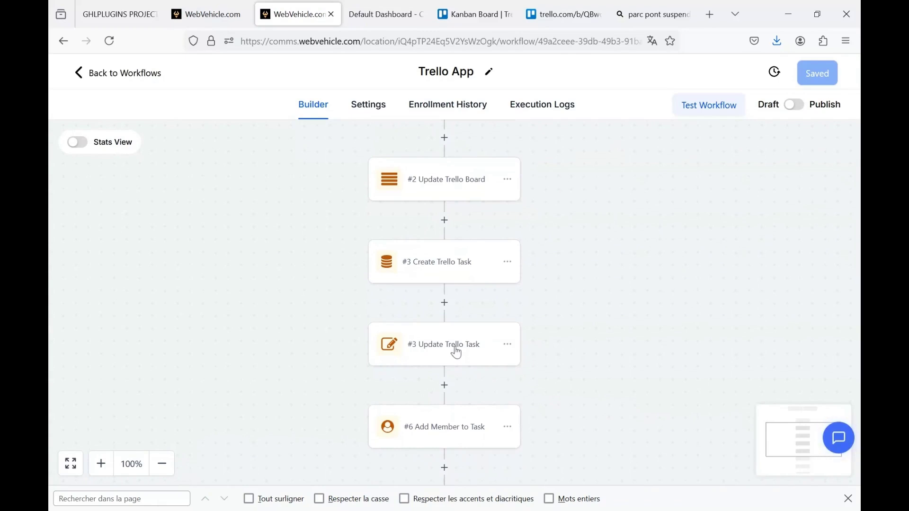
{"action": "left_click", "coordinate": [457, 353]}
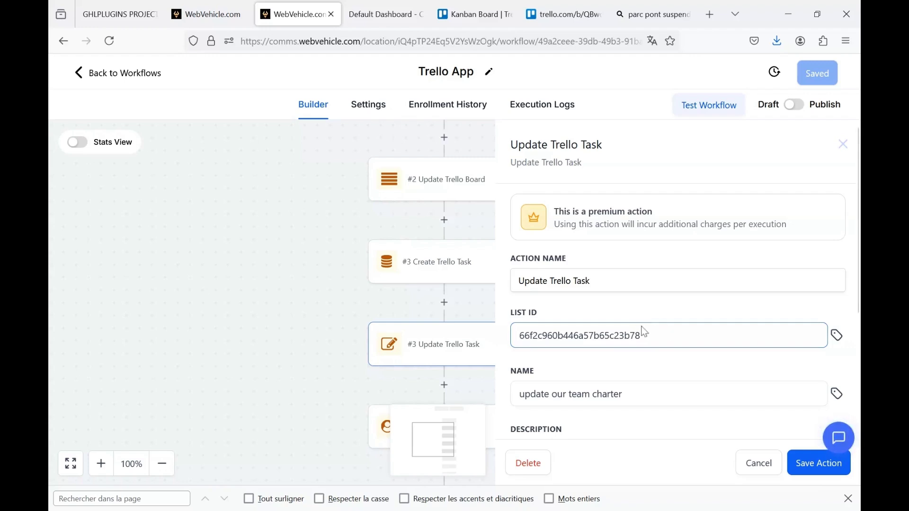
{"action": "scroll", "coordinate": [642, 331], "scroll_direction": "down", "scroll_amount": 3}
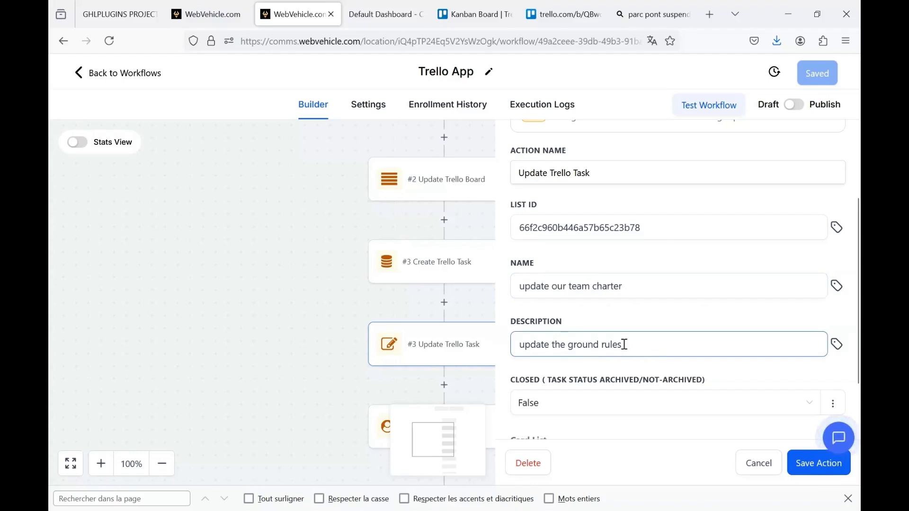
{"action": "scroll", "coordinate": [605, 346], "scroll_direction": "down", "scroll_amount": 2}
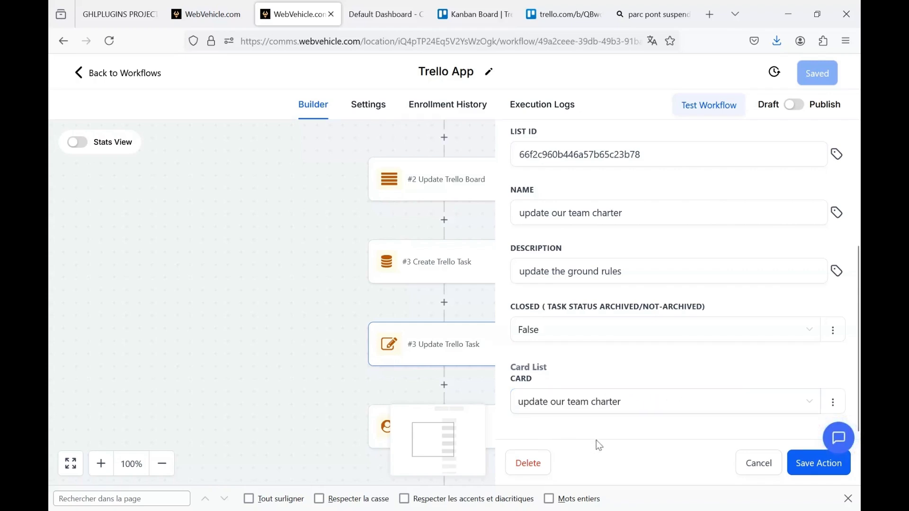
Open the Add Member to Task action and review its list ID and member ID settings
{"action": "scroll", "coordinate": [431, 370], "scroll_direction": "down", "scroll_amount": 2}
{"action": "left_click", "coordinate": [438, 337]}
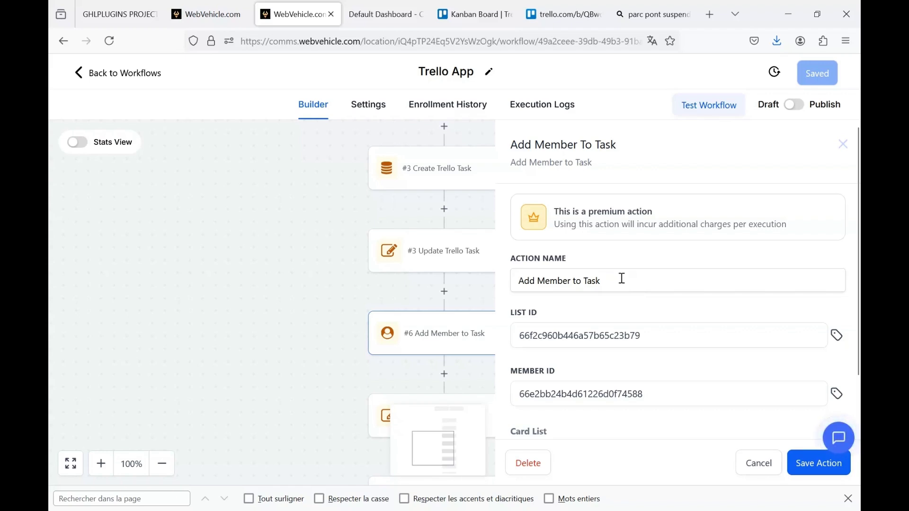
{"action": "left_click", "coordinate": [663, 337]}
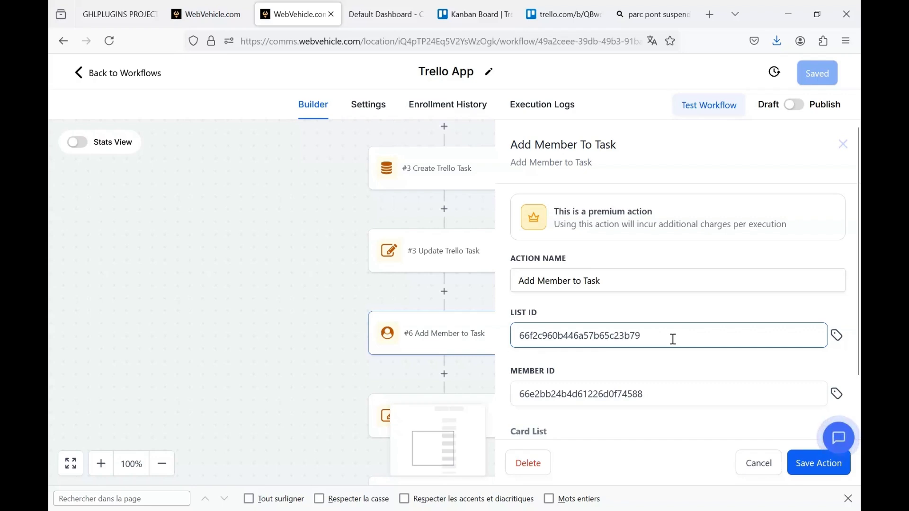
{"action": "left_click", "coordinate": [625, 384]}
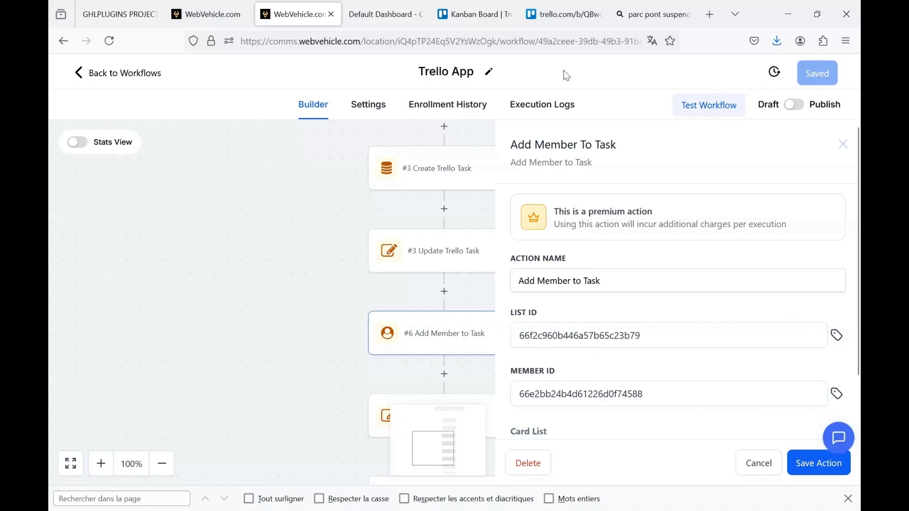
Search the board's JSON export for the member's first name to locate the member ID, returning to the workflow and closing the Add Member to Task action
{"action": "left_click", "coordinate": [558, 20]}
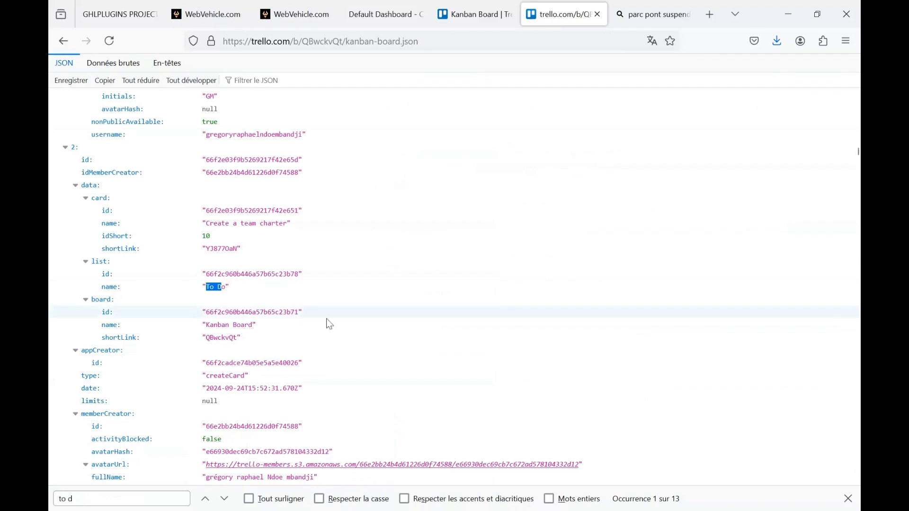
{"action": "left_click", "coordinate": [133, 497]}
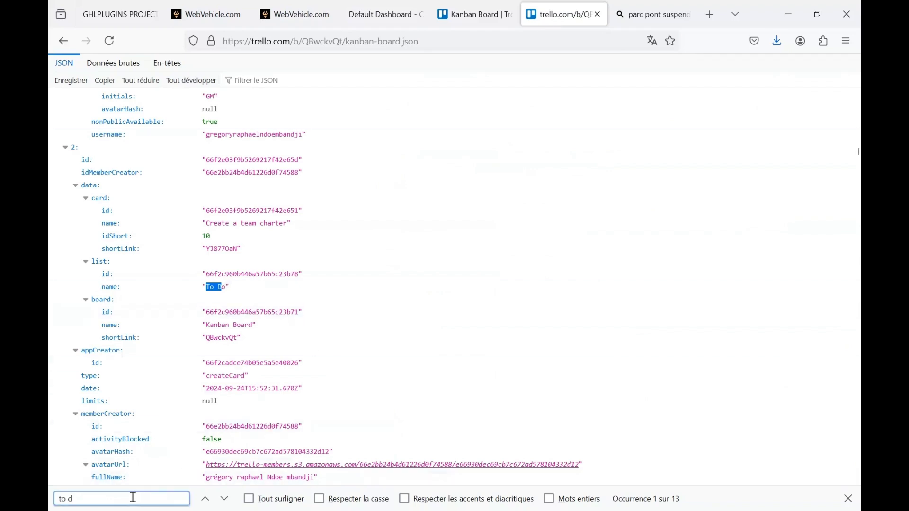
{"action": "key", "text": "BackSpace"}
{"action": "key", "text": "BackSpace"}
{"action": "key", "text": "BackSpace"}
{"action": "key", "text": "BackSpace"}
{"action": "type", "text": "gregory"}
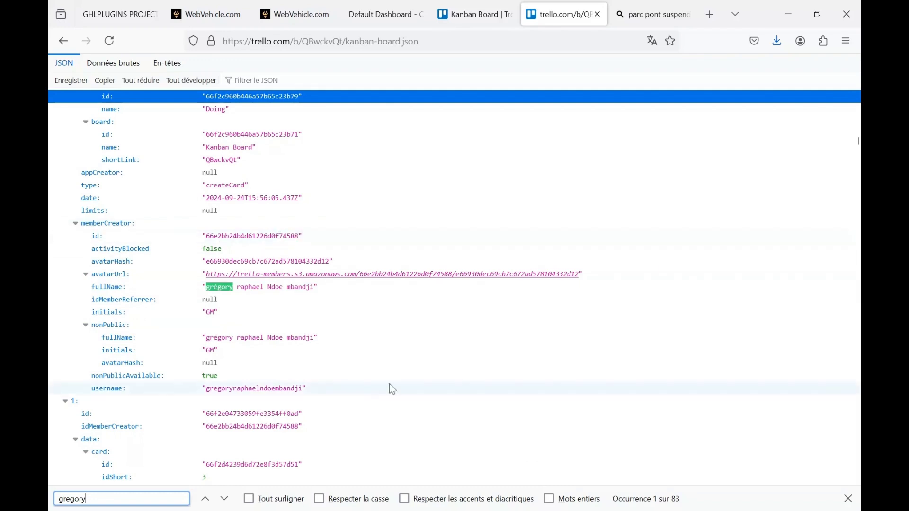
{"action": "left_click", "coordinate": [303, 20]}
{"action": "left_click", "coordinate": [249, 318]}
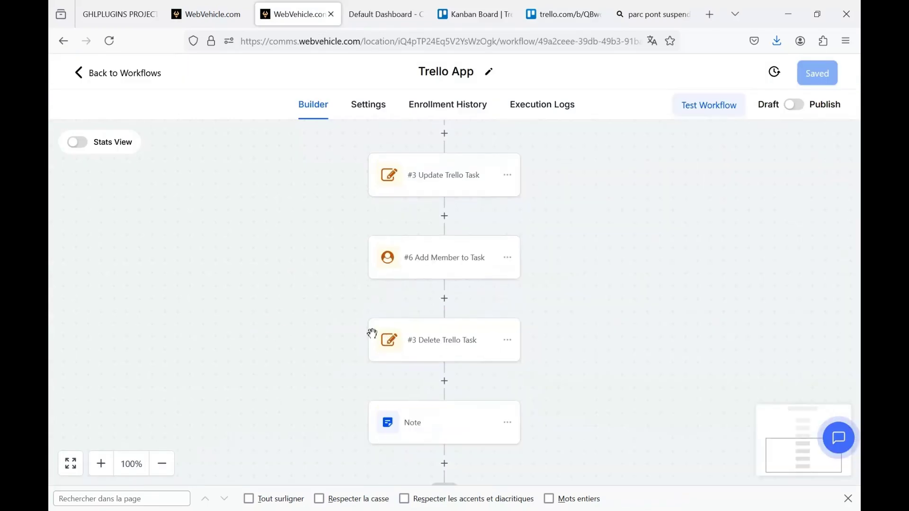
Review the Delete Trello Task action's list ID and card settings, closing it without saving
{"action": "left_click", "coordinate": [443, 350]}
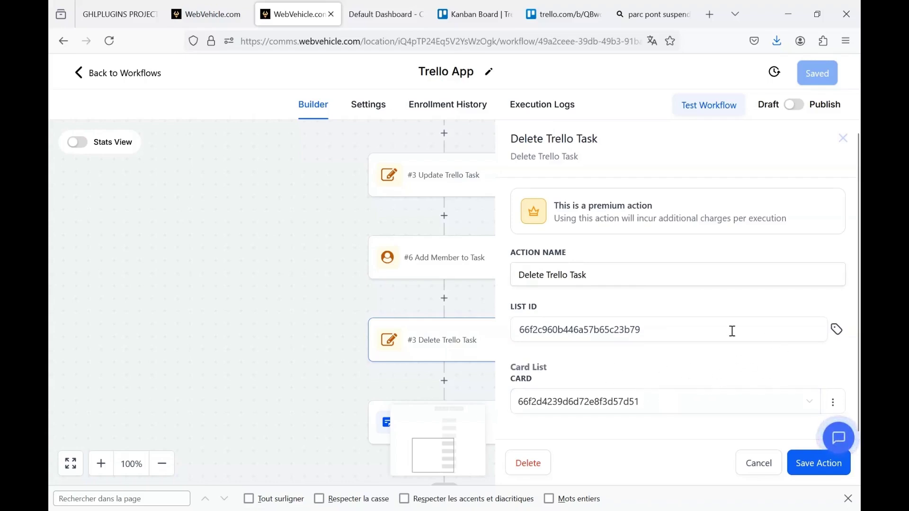
{"action": "left_click", "coordinate": [250, 317]}
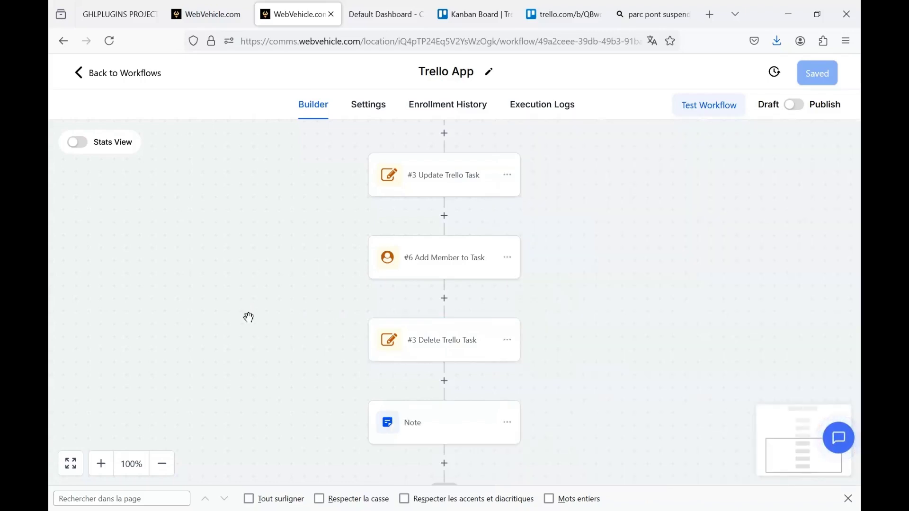
{"action": "scroll", "coordinate": [249, 318], "scroll_direction": "down", "scroll_amount": 2}
{"action": "scroll", "coordinate": [251, 318], "scroll_direction": "up", "scroll_amount": 1}
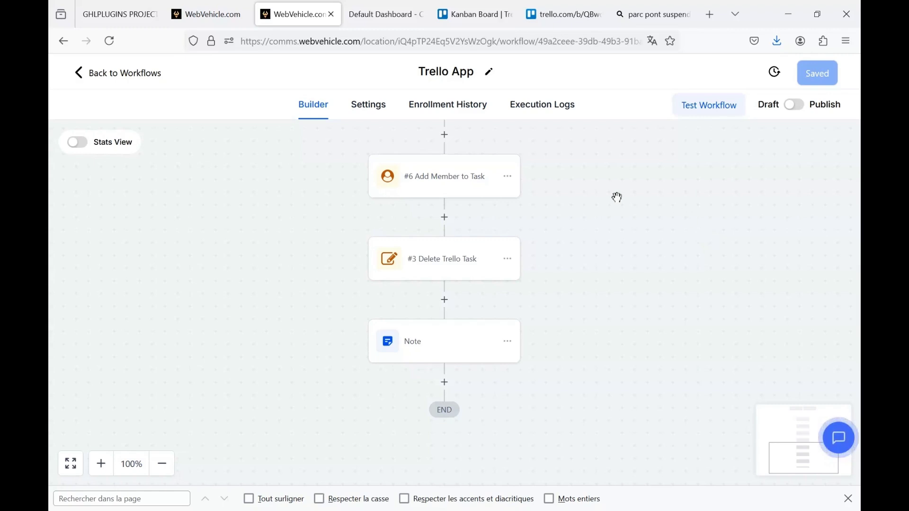
Open the workflow's execution logs and examine the status of each Trello action
{"action": "left_click", "coordinate": [553, 113]}
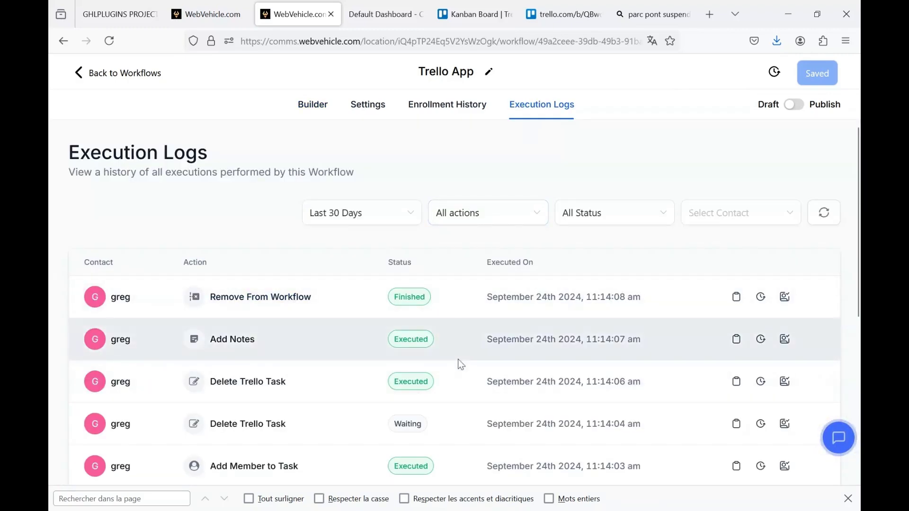
{"action": "scroll", "coordinate": [459, 359], "scroll_direction": "down", "scroll_amount": 2}
{"action": "scroll", "coordinate": [458, 359], "scroll_direction": "up", "scroll_amount": 1}
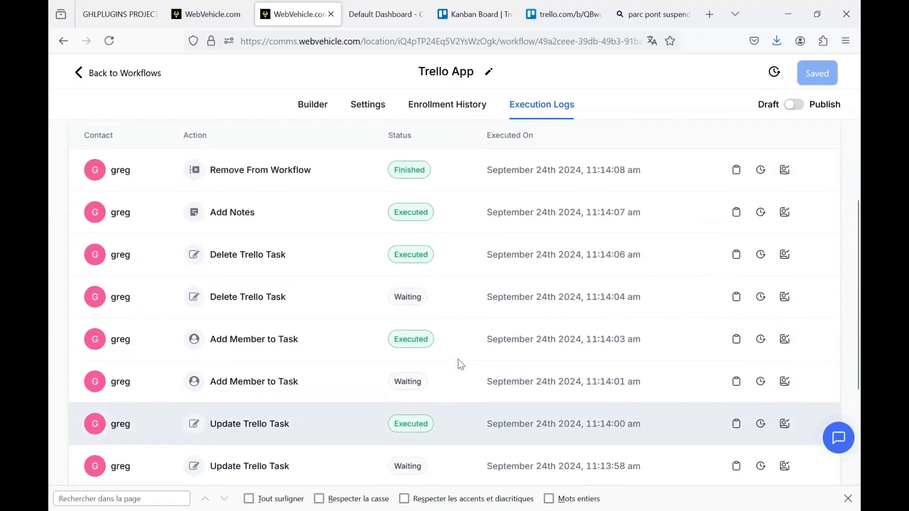
Return to the workflow builder and check the task cards on the Kanban Board in Trello, coming back to the workflow
{"action": "left_click", "coordinate": [318, 108]}
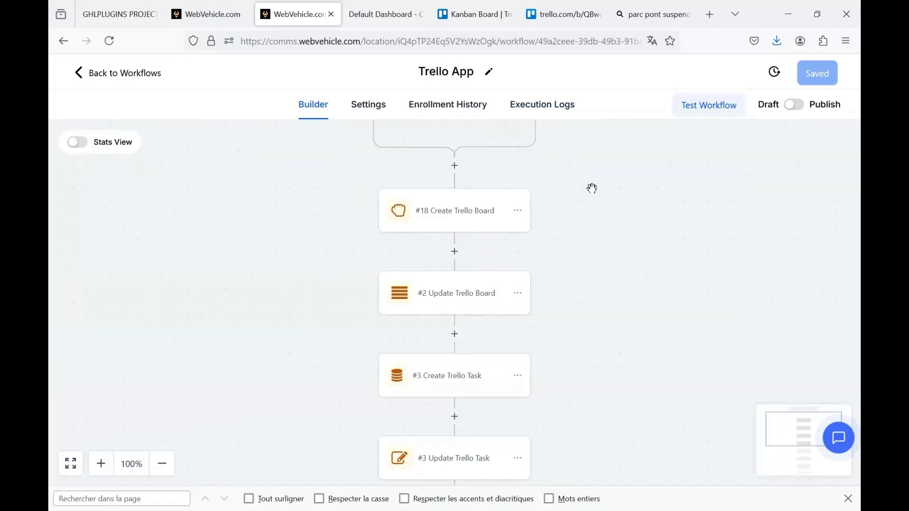
{"action": "left_click", "coordinate": [486, 19]}
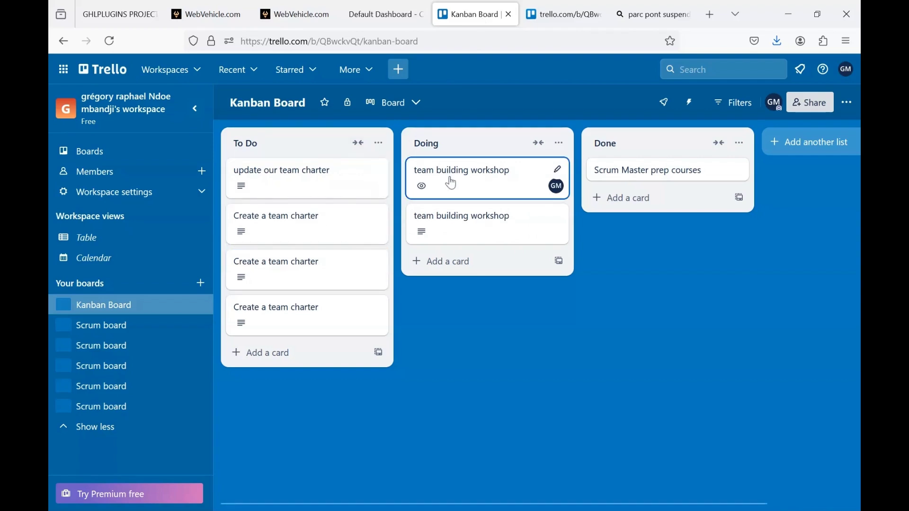
{"action": "left_click", "coordinate": [296, 14]}
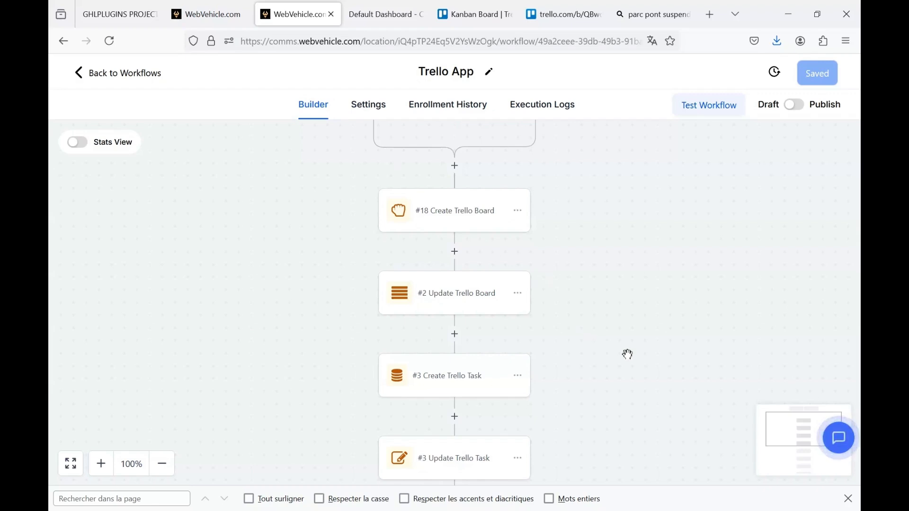
Open the Note action at the workflow's end and read through its message, ID and error variables for each Trello action, closing without saving
{"action": "scroll", "coordinate": [571, 364], "scroll_direction": "down", "scroll_amount": 5}
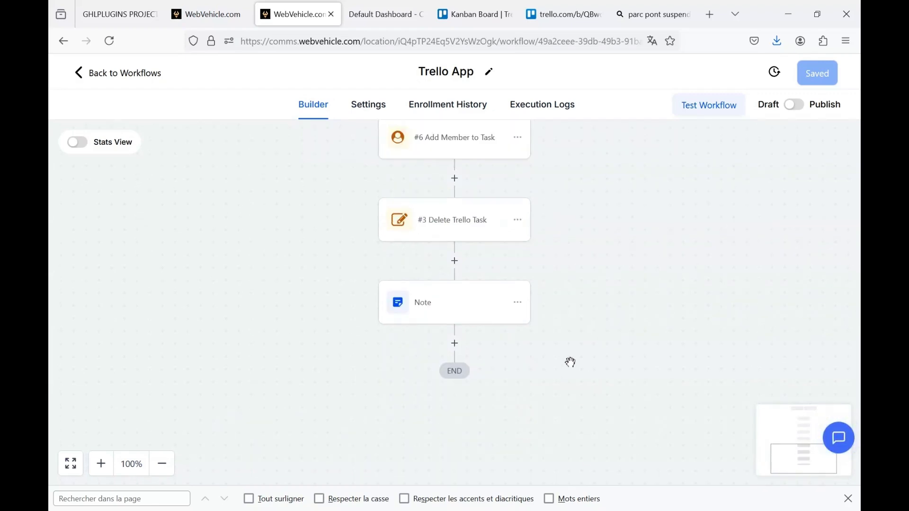
{"action": "left_click", "coordinate": [469, 318]}
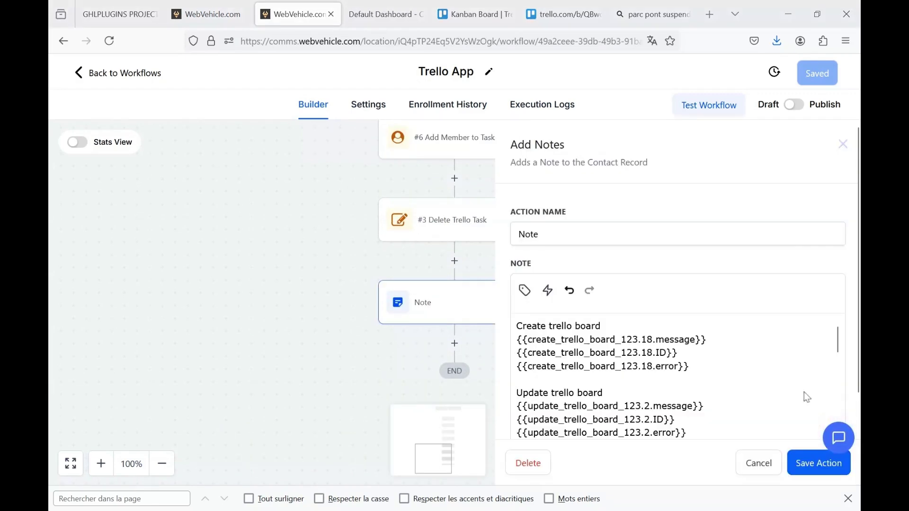
{"action": "scroll", "coordinate": [751, 398], "scroll_direction": "down", "scroll_amount": 5}
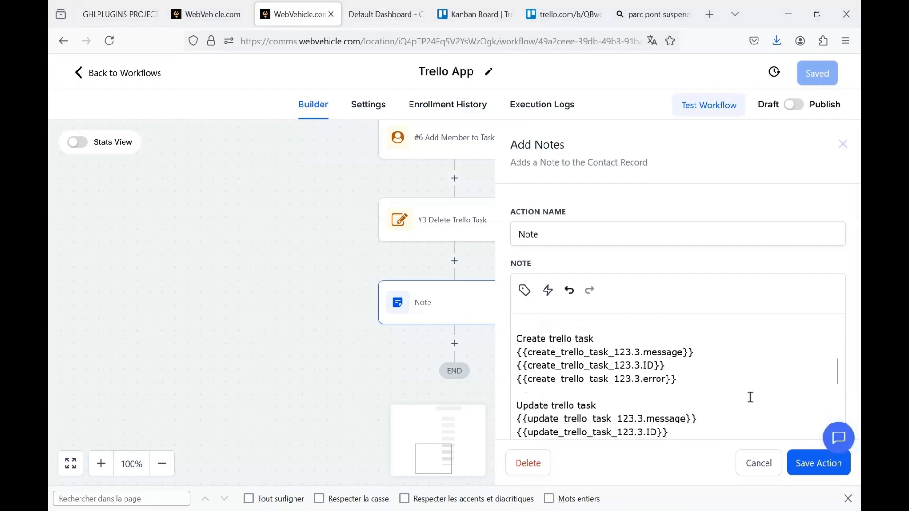
{"action": "scroll", "coordinate": [751, 397], "scroll_direction": "down", "scroll_amount": 10}
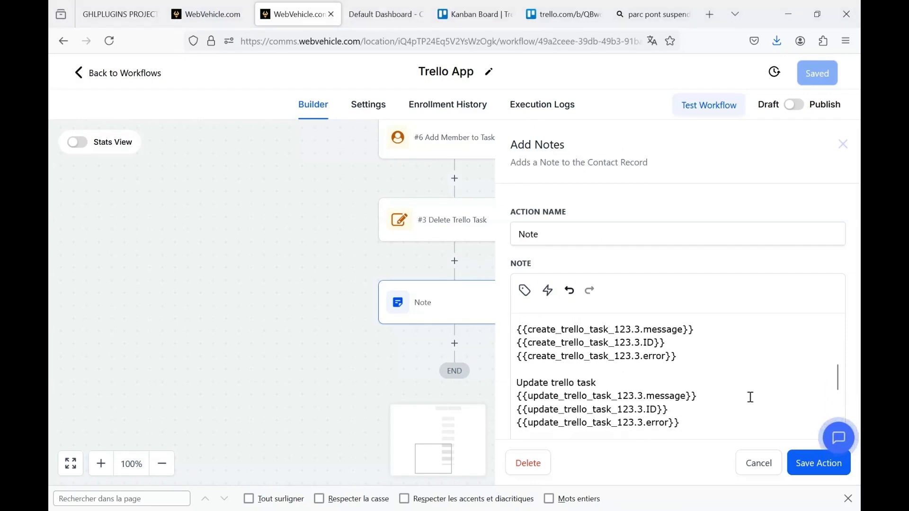
{"action": "left_click", "coordinate": [373, 352]}
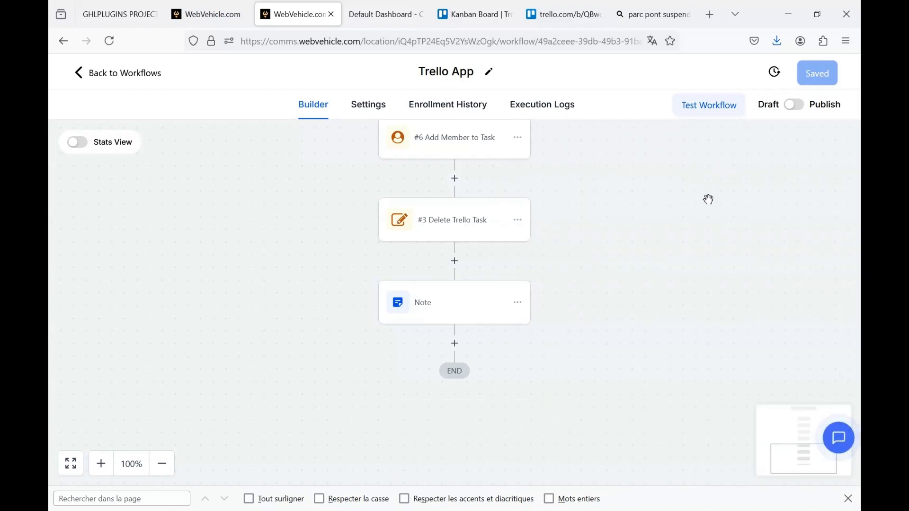
Switch to the contact's record and examine the note containing the Trello board creation output
{"action": "scroll", "coordinate": [620, 242], "scroll_direction": "up", "scroll_amount": 2}
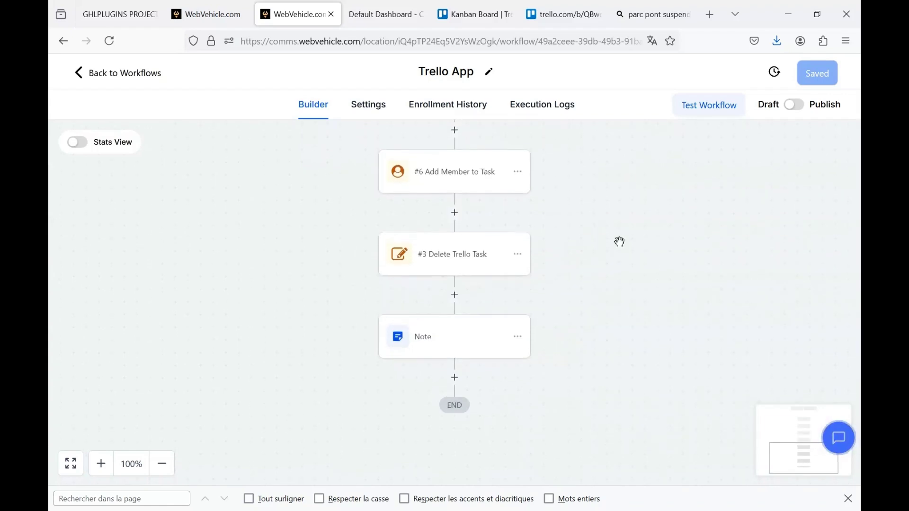
{"action": "left_click", "coordinate": [208, 14]}
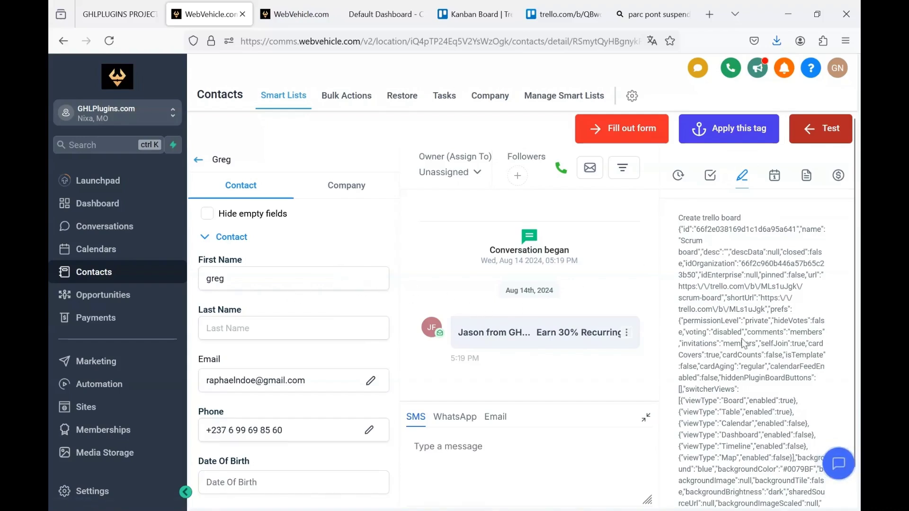
Read further through the board creation response in the contact's note, including its preferences and label names, and return to its beginning
{"action": "scroll", "coordinate": [744, 344], "scroll_direction": "down", "scroll_amount": 3}
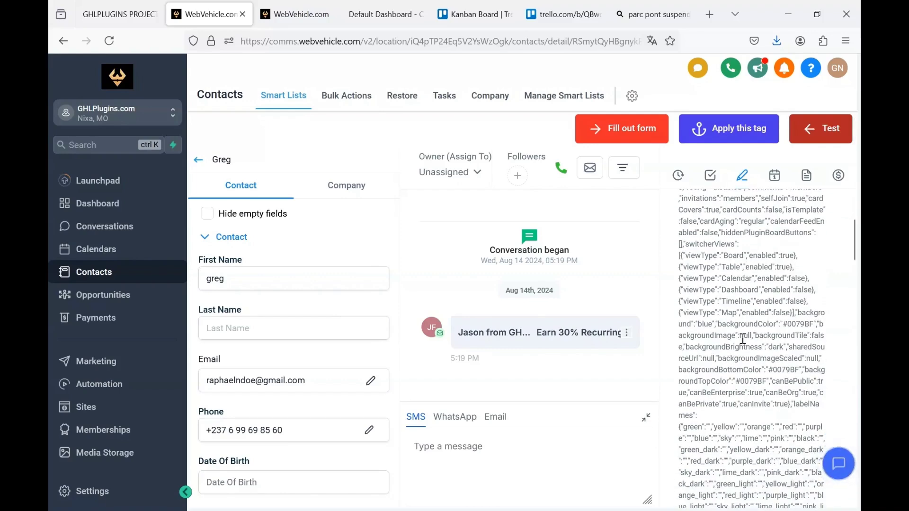
{"action": "scroll", "coordinate": [743, 339], "scroll_direction": "up", "scroll_amount": 3}
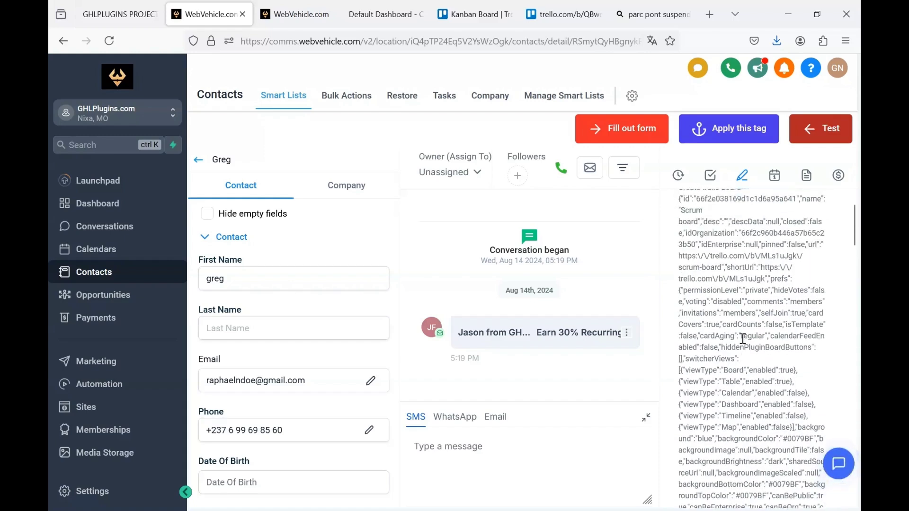
{"action": "scroll", "coordinate": [743, 339], "scroll_direction": "up", "scroll_amount": 2}
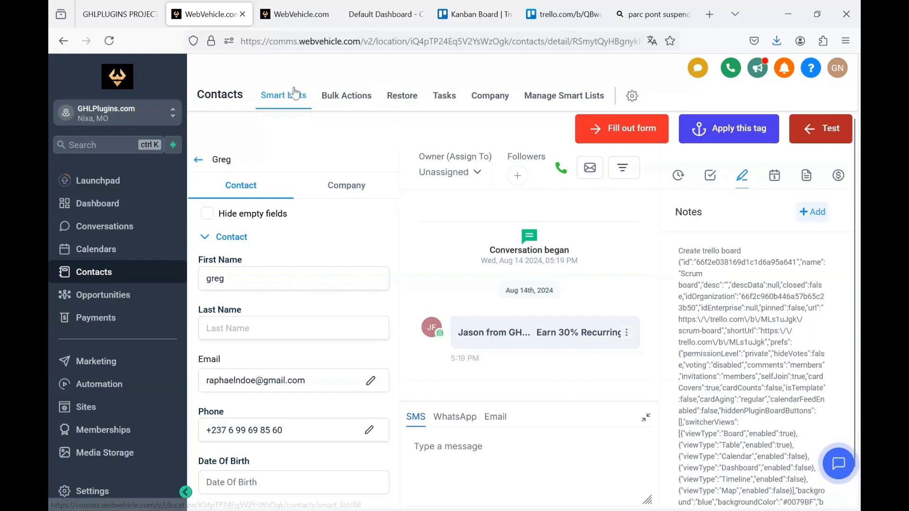
Go back to the Trello App workflow and review its action sequence from Create Trello Board down to the final Note
{"action": "left_click", "coordinate": [303, 15]}
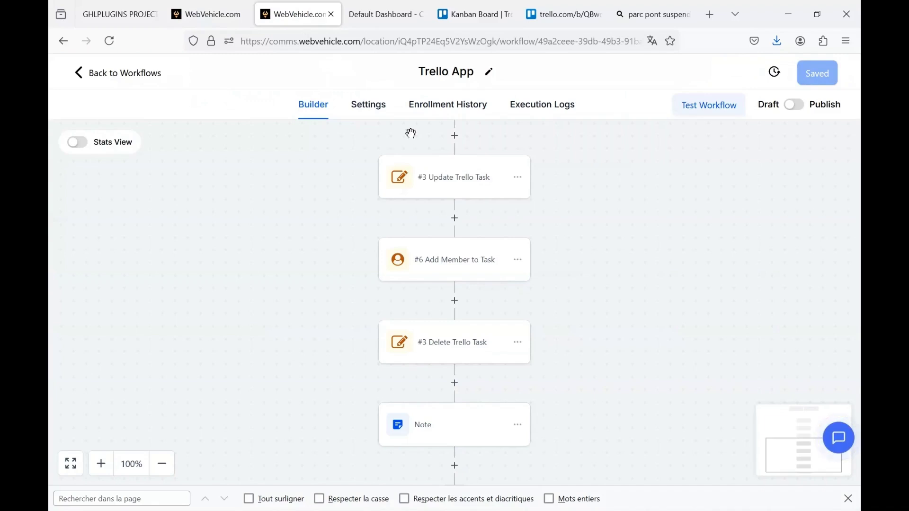
{"action": "scroll", "coordinate": [570, 273], "scroll_direction": "up", "scroll_amount": 5}
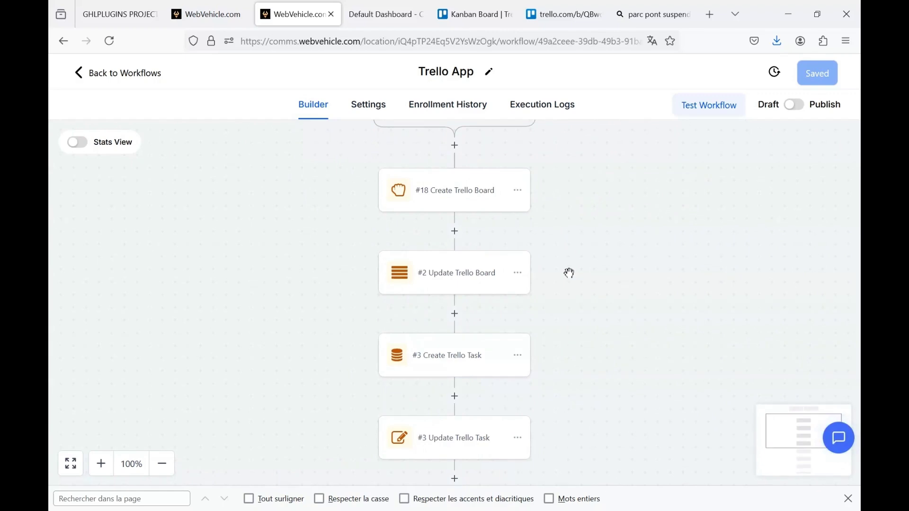
{"action": "scroll", "coordinate": [570, 273], "scroll_direction": "down", "scroll_amount": 1}
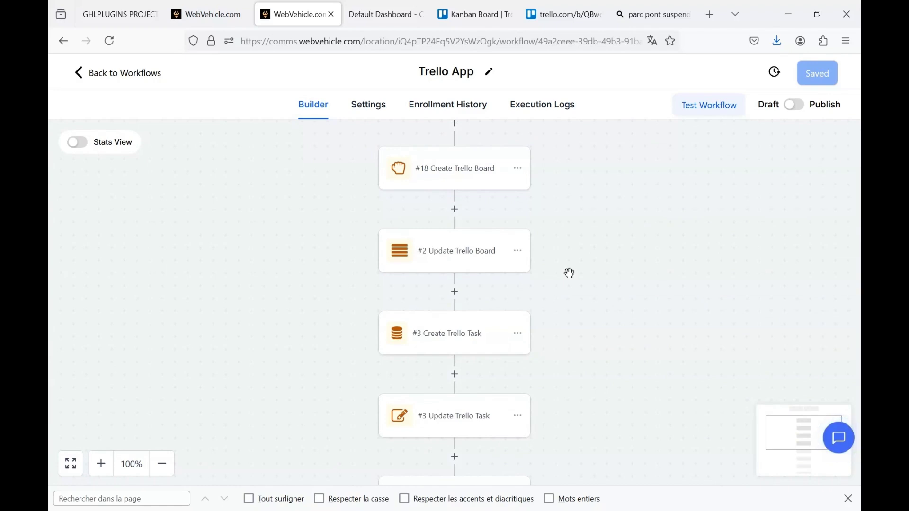
{"action": "scroll", "coordinate": [570, 273], "scroll_direction": "down", "scroll_amount": 2}
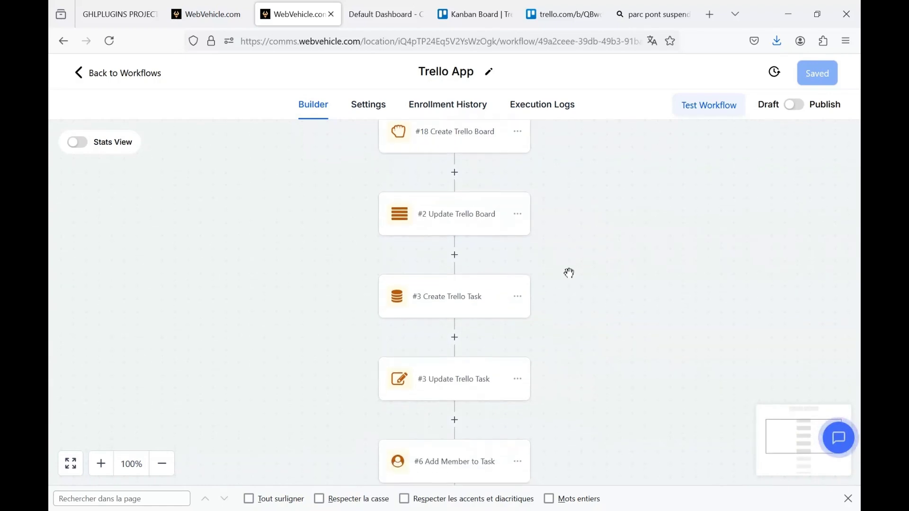
{"action": "scroll", "coordinate": [569, 273], "scroll_direction": "down", "scroll_amount": 2}
{"action": "scroll", "coordinate": [569, 273], "scroll_direction": "down", "scroll_amount": 1}
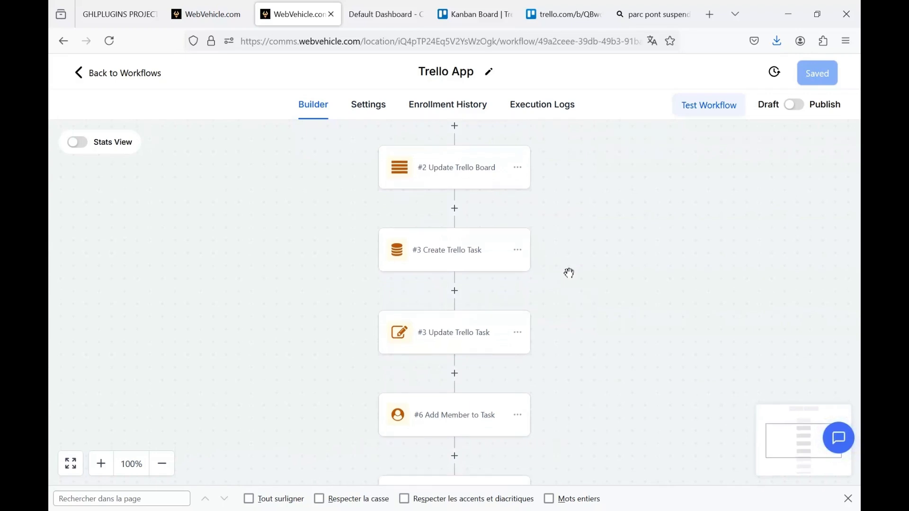
{"action": "scroll", "coordinate": [570, 274], "scroll_direction": "down", "scroll_amount": 1}
{"action": "scroll", "coordinate": [570, 274], "scroll_direction": "down", "scroll_amount": 1}
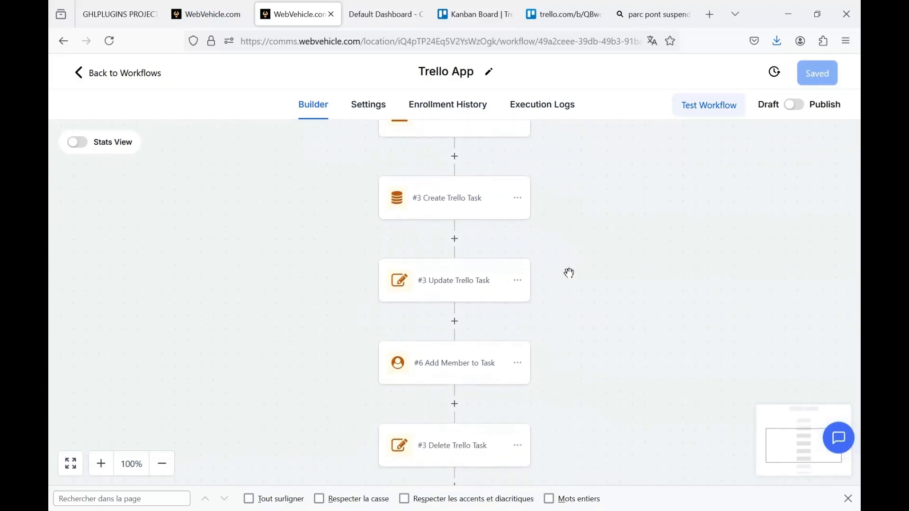
{"action": "scroll", "coordinate": [569, 273], "scroll_direction": "down", "scroll_amount": 3}
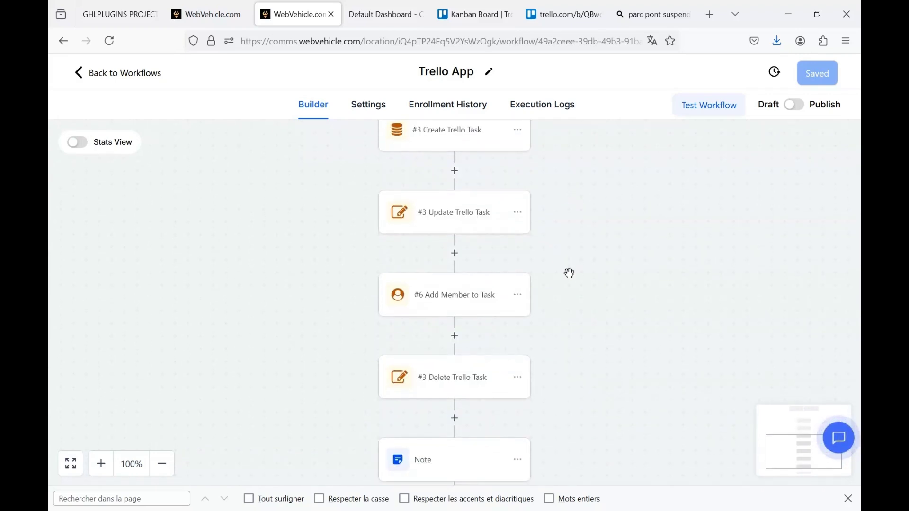
{"action": "scroll", "coordinate": [570, 273], "scroll_direction": "down", "scroll_amount": 1}
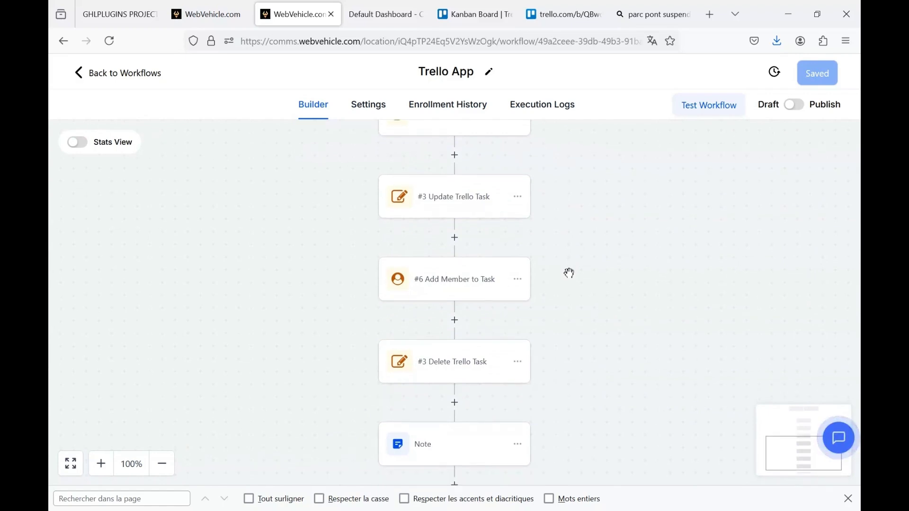